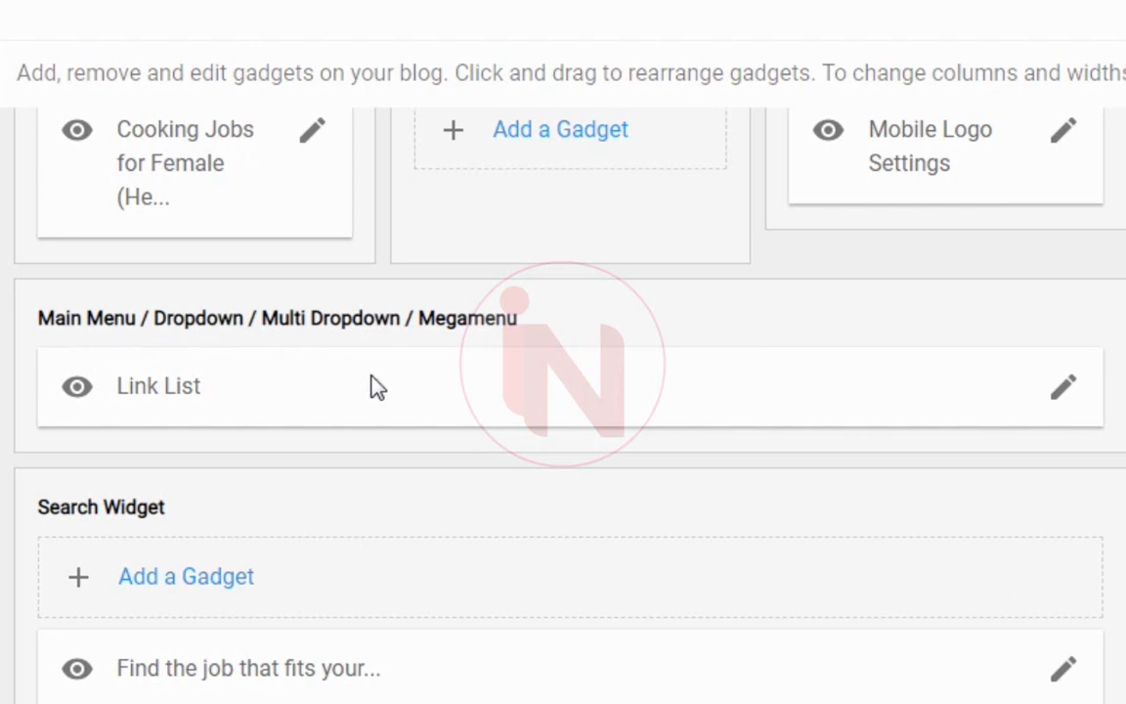
Step: Open the settings of the main menu's Link List gadget and review its options and links
click(1063, 399)
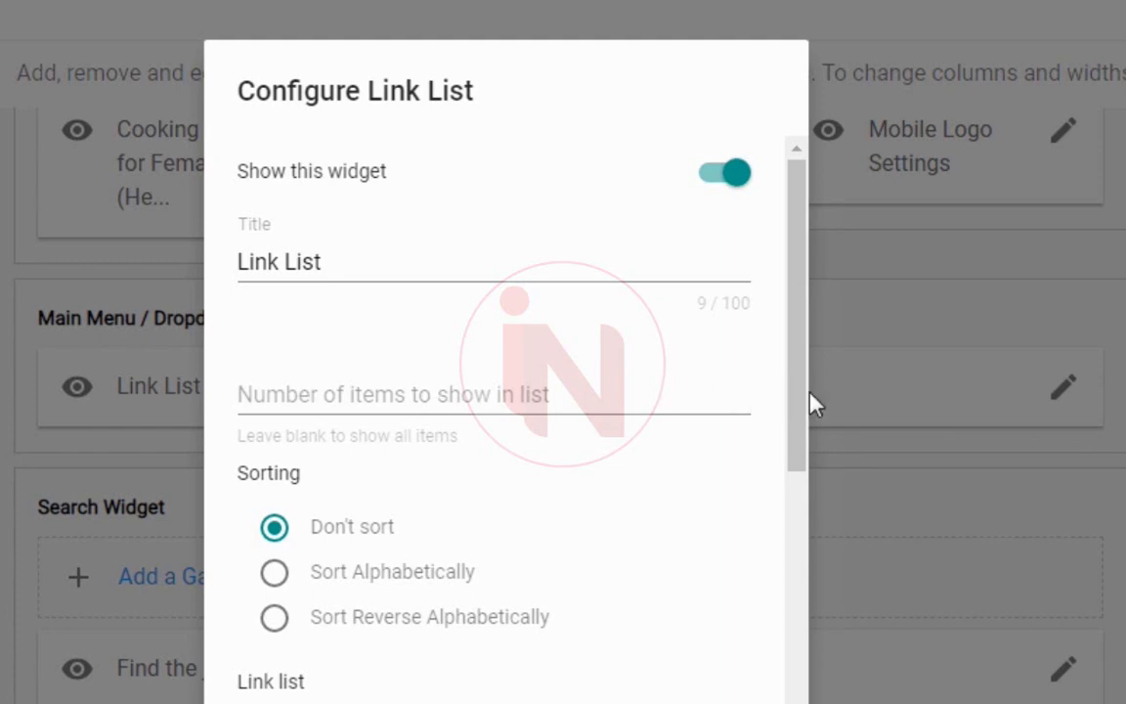
drag(797, 382, 770, 599)
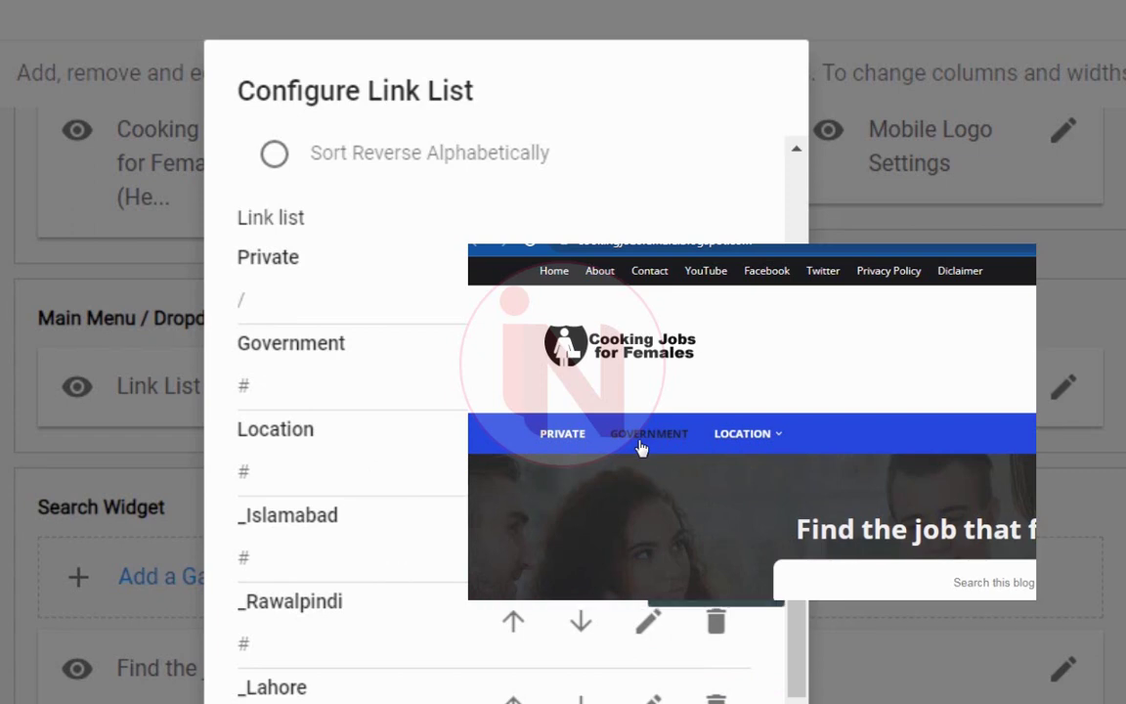
scroll(718, 587, up, 3)
scroll(722, 392, up, 3)
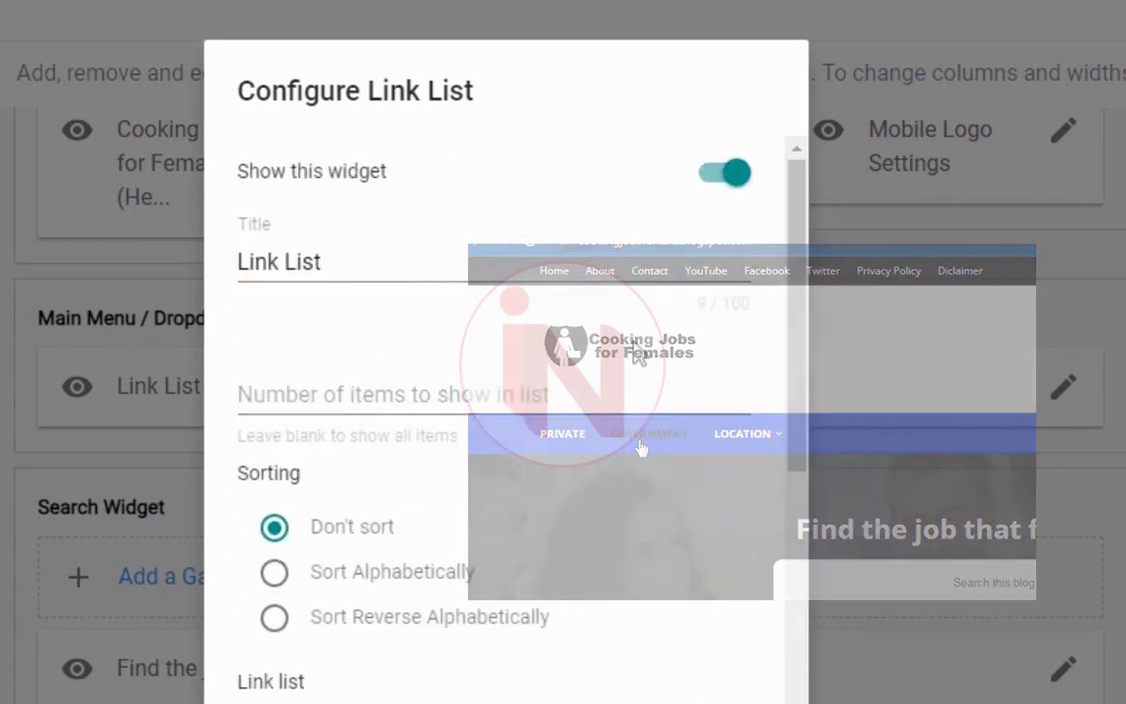
Step: Limit the Link List to showing 2 items, save it and reload the blog to check the main menu
click(721, 392)
click(740, 389)
click(740, 389)
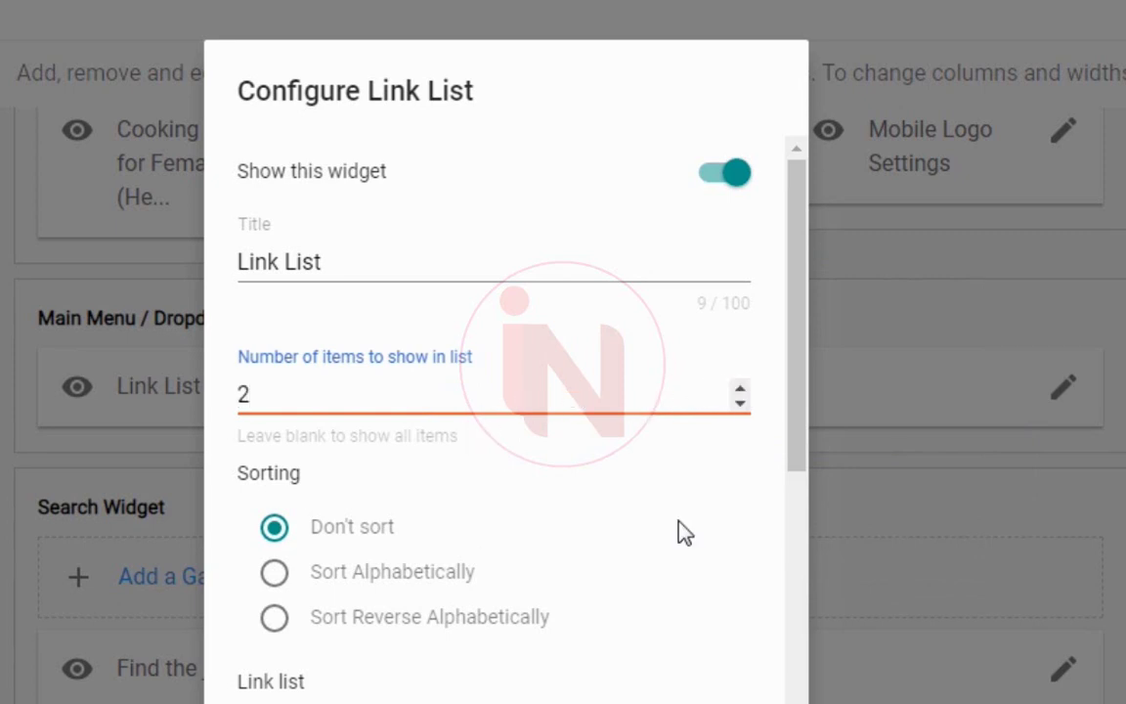
click(713, 565)
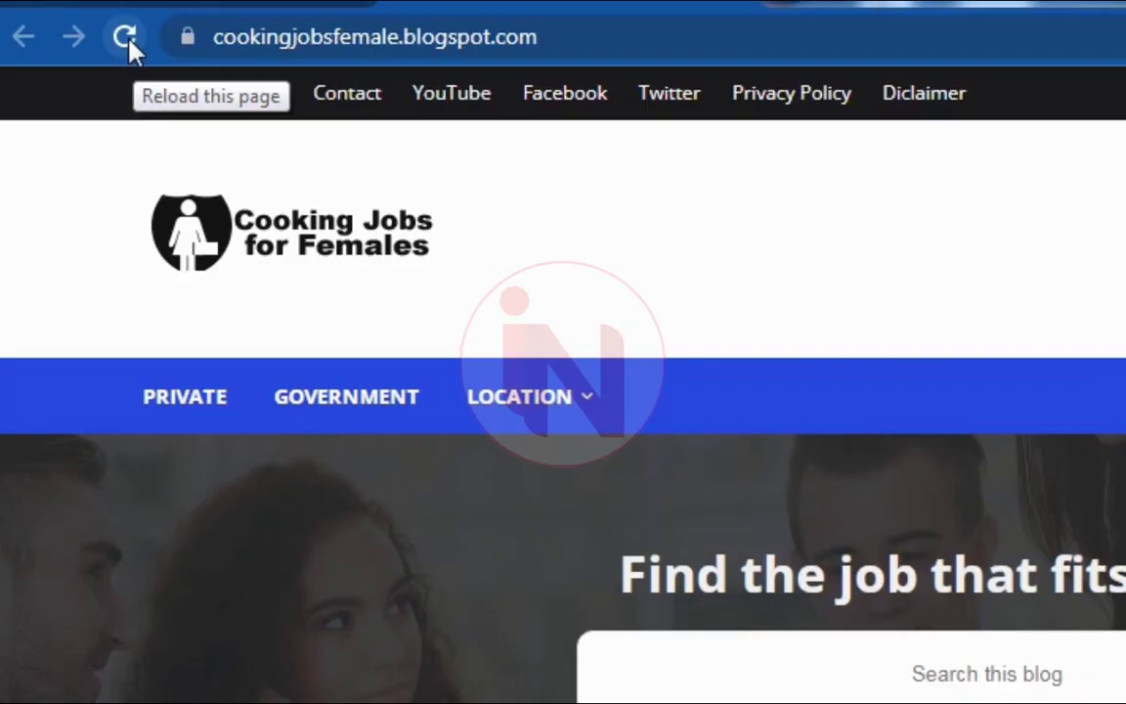
click(125, 39)
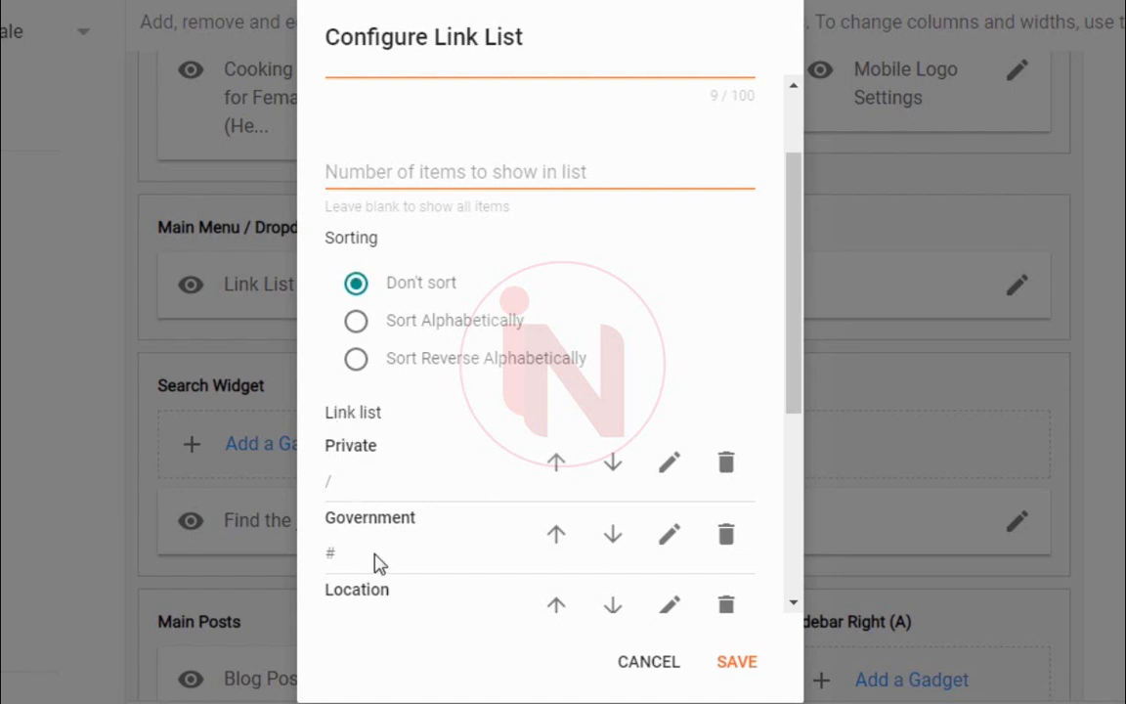
Step: Move the Government link above Private in the link list, save the gadget and reload the blog
drag(796, 383, 797, 437)
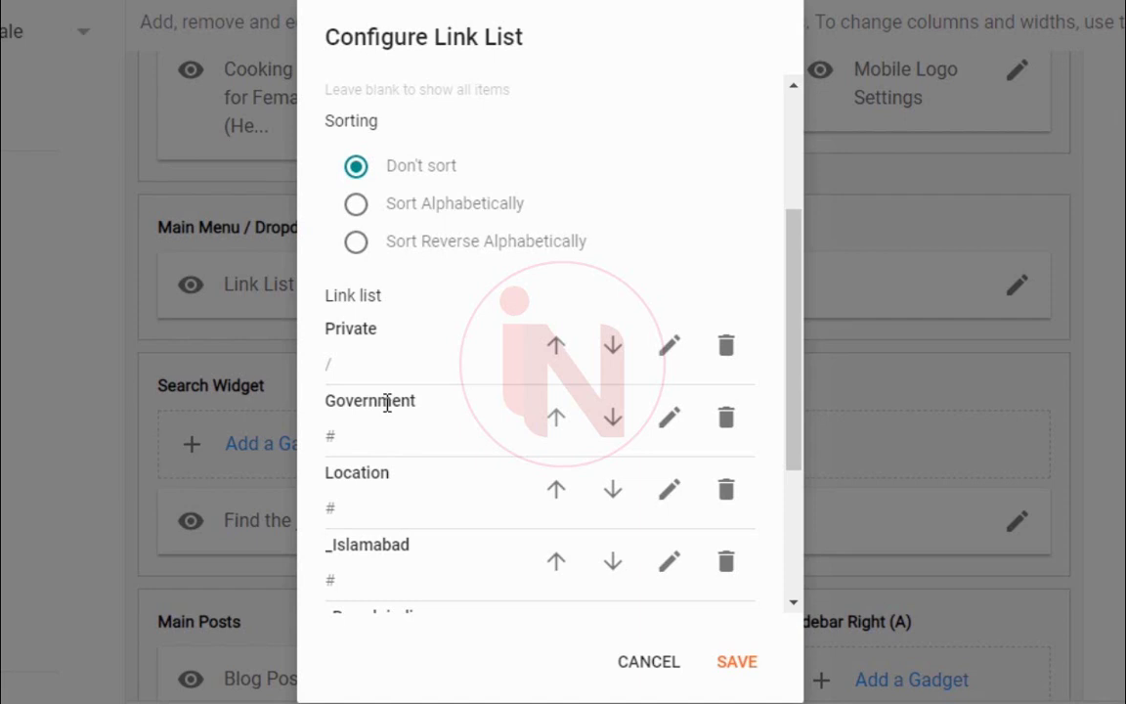
drag(793, 340, 796, 422)
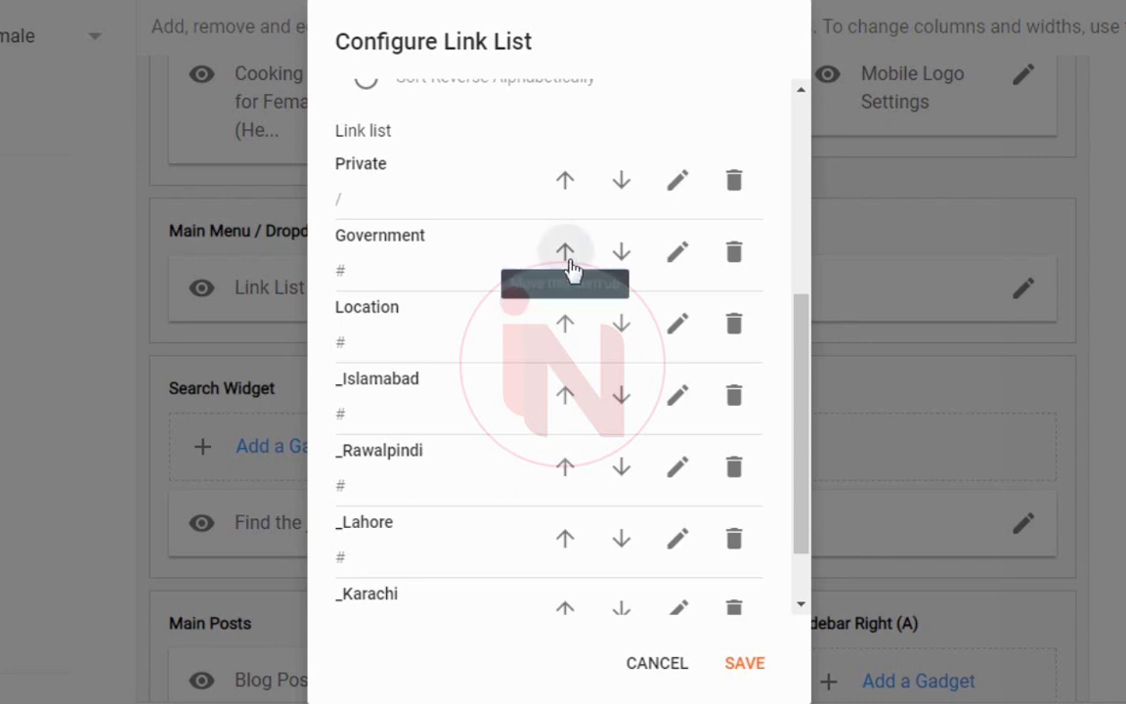
click(564, 252)
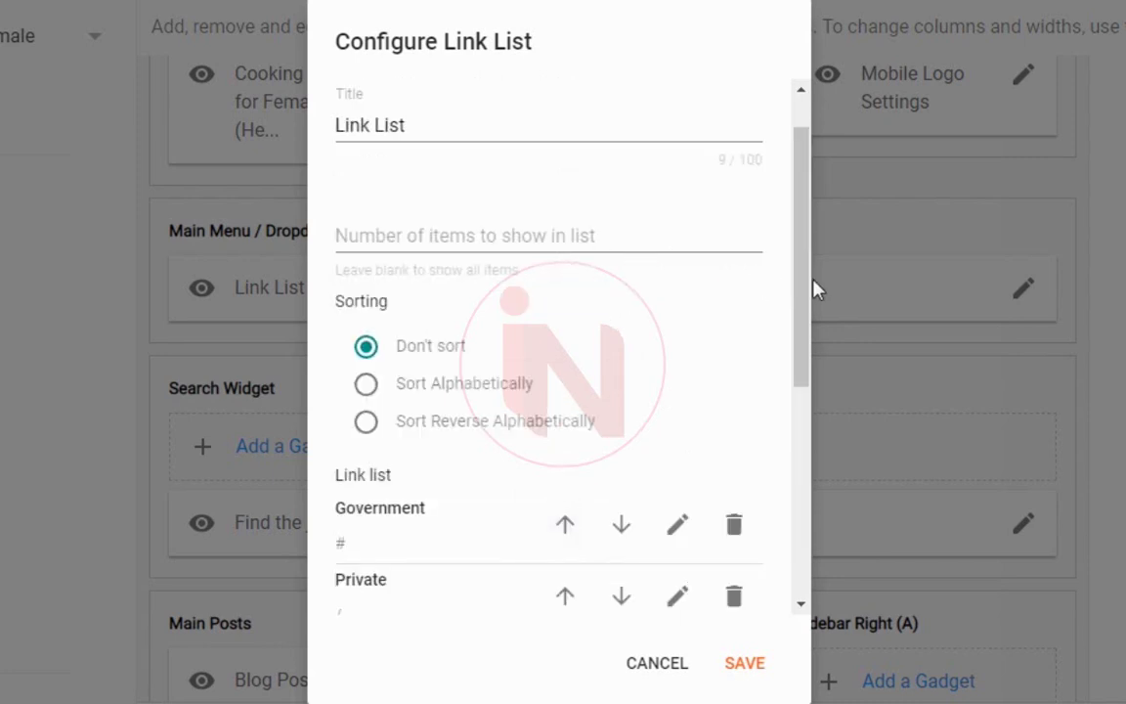
scroll(809, 344, down, 1)
scroll(809, 345, down, 3)
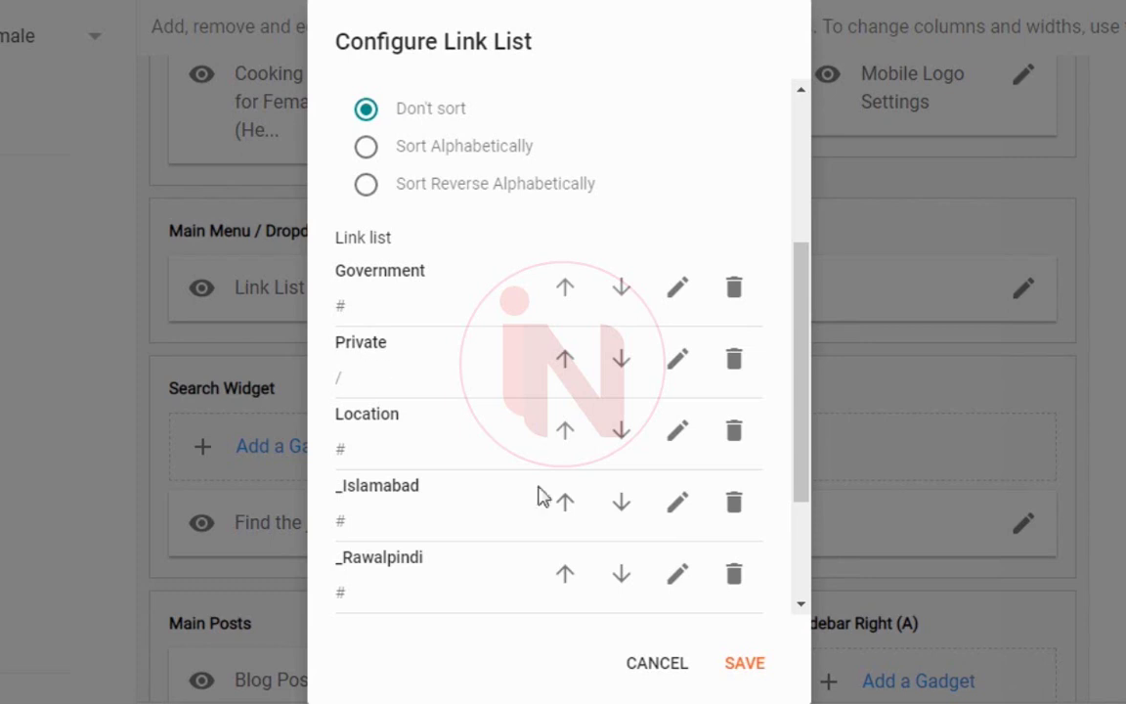
click(732, 661)
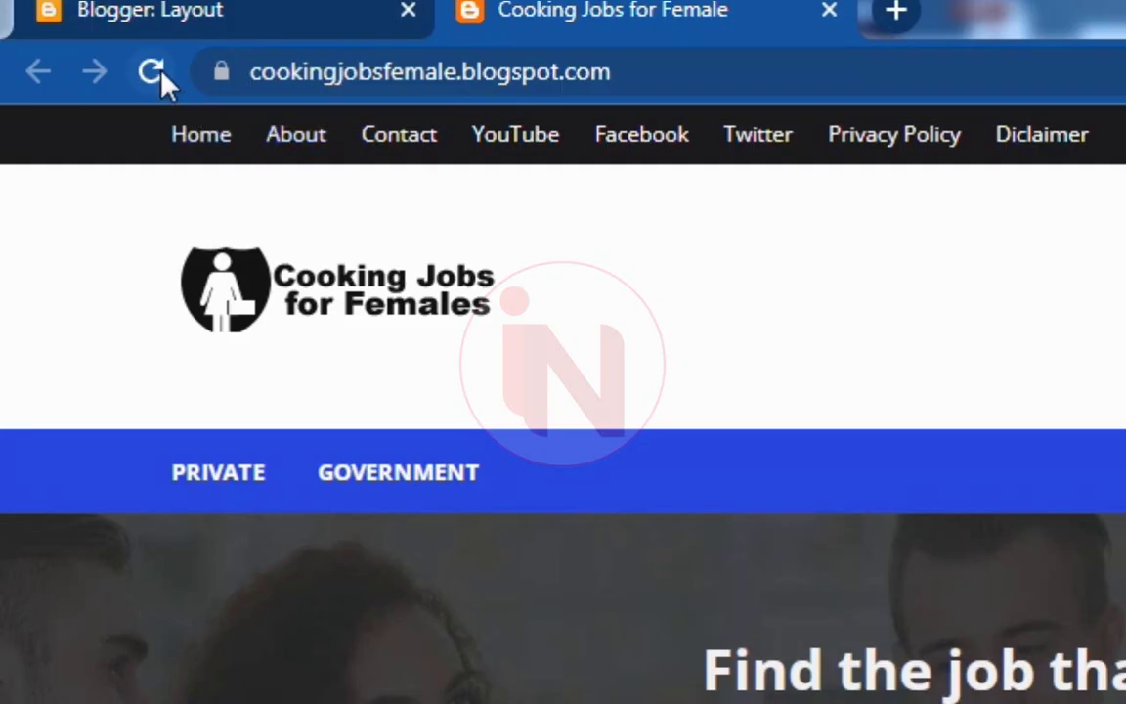
click(151, 72)
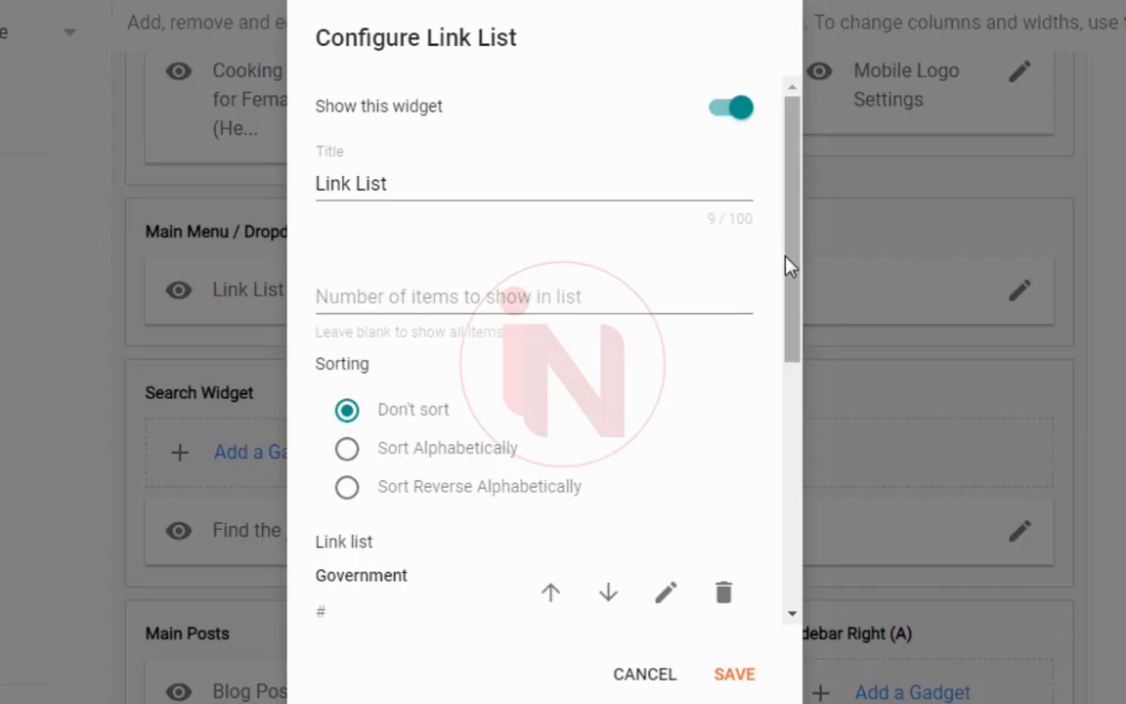
Step: Move the Government link back down below Private in the link list
drag(784, 261, 790, 445)
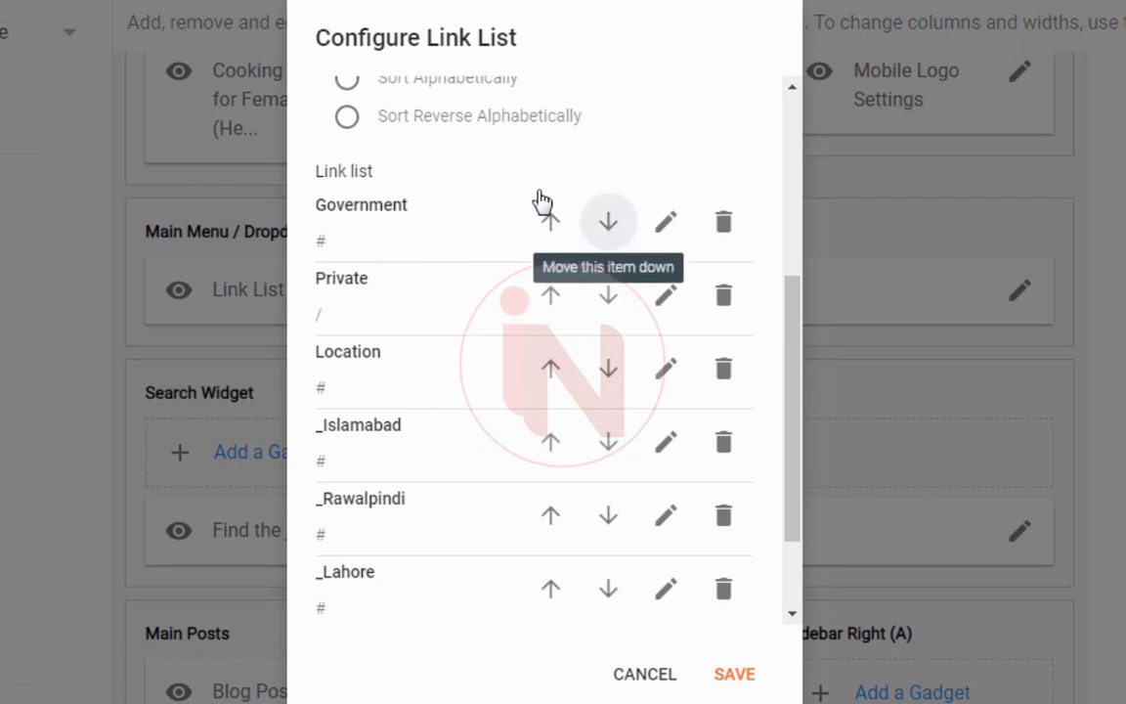
click(608, 221)
drag(795, 313, 805, 465)
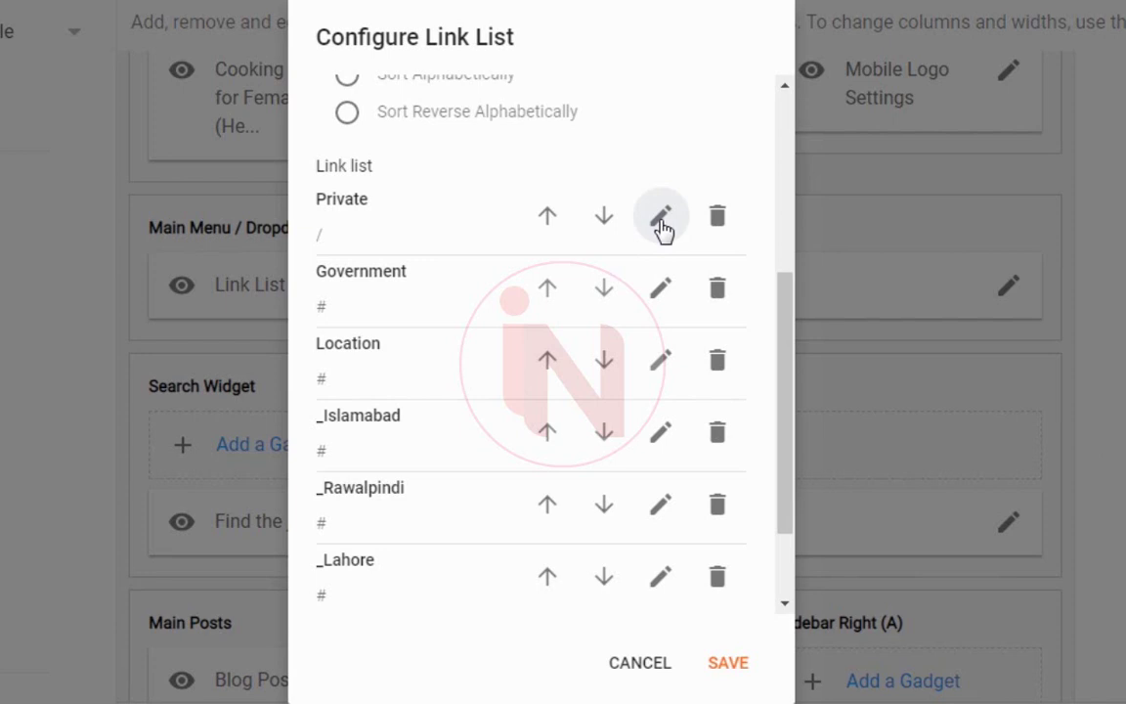
Step: Open the Private menu link for editing and copy the address of the blog's Private Jobs label page
click(660, 223)
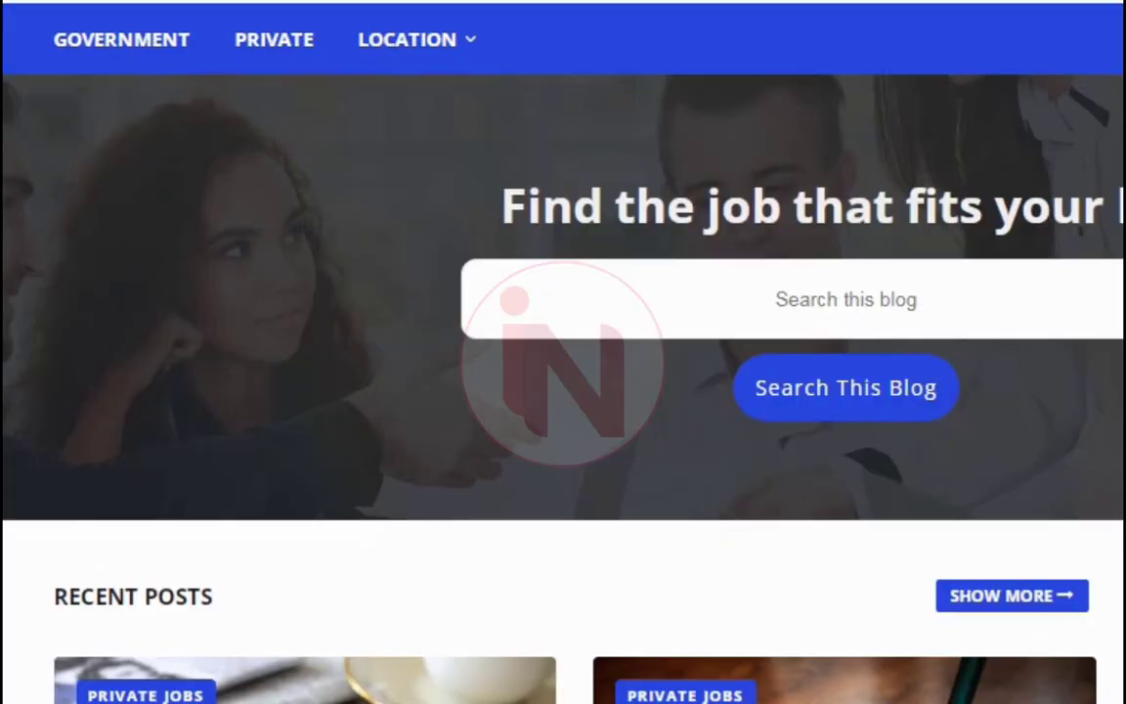
scroll(1036, 370, down, 5)
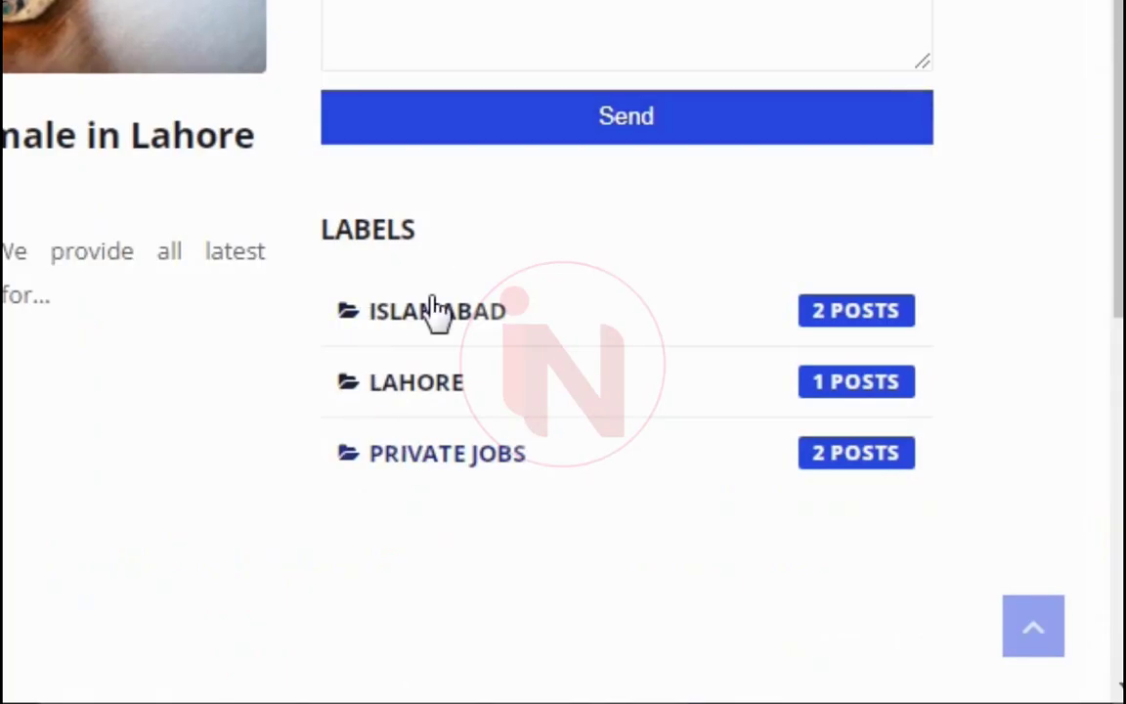
click(427, 467)
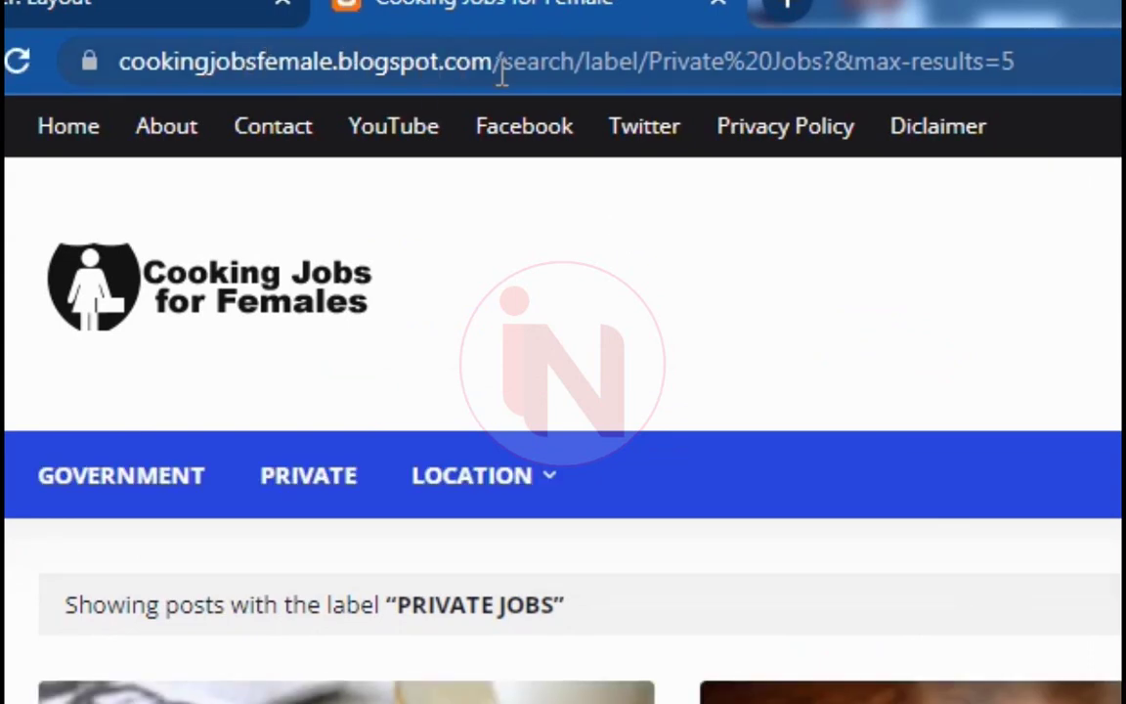
drag(1034, 51, 68, 61)
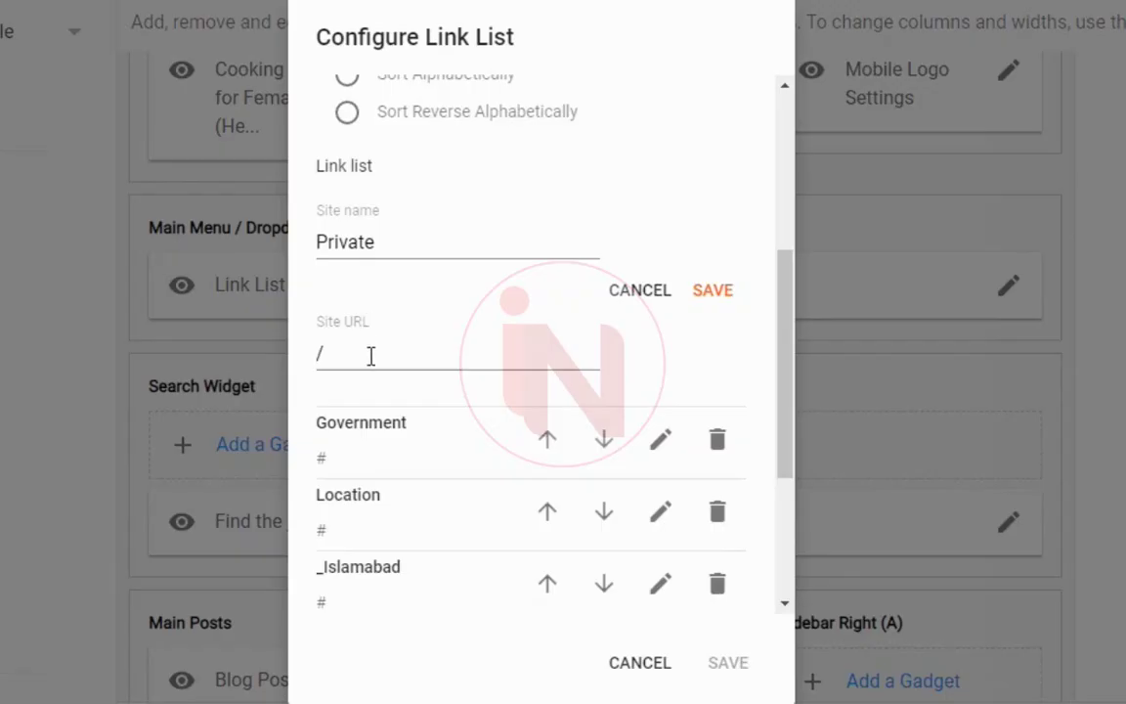
Step: Replace the Private link's site URL with the copied Private Jobs label address and save the item
click(374, 357)
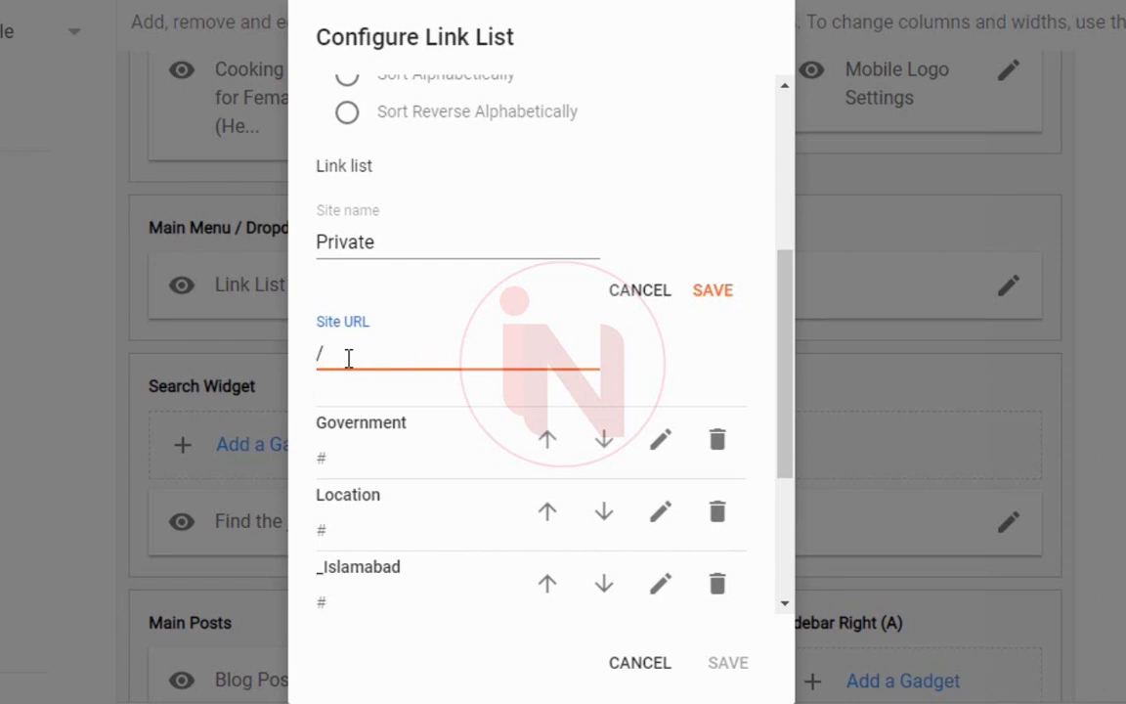
key(BackSpace)
key(ctrl+v)
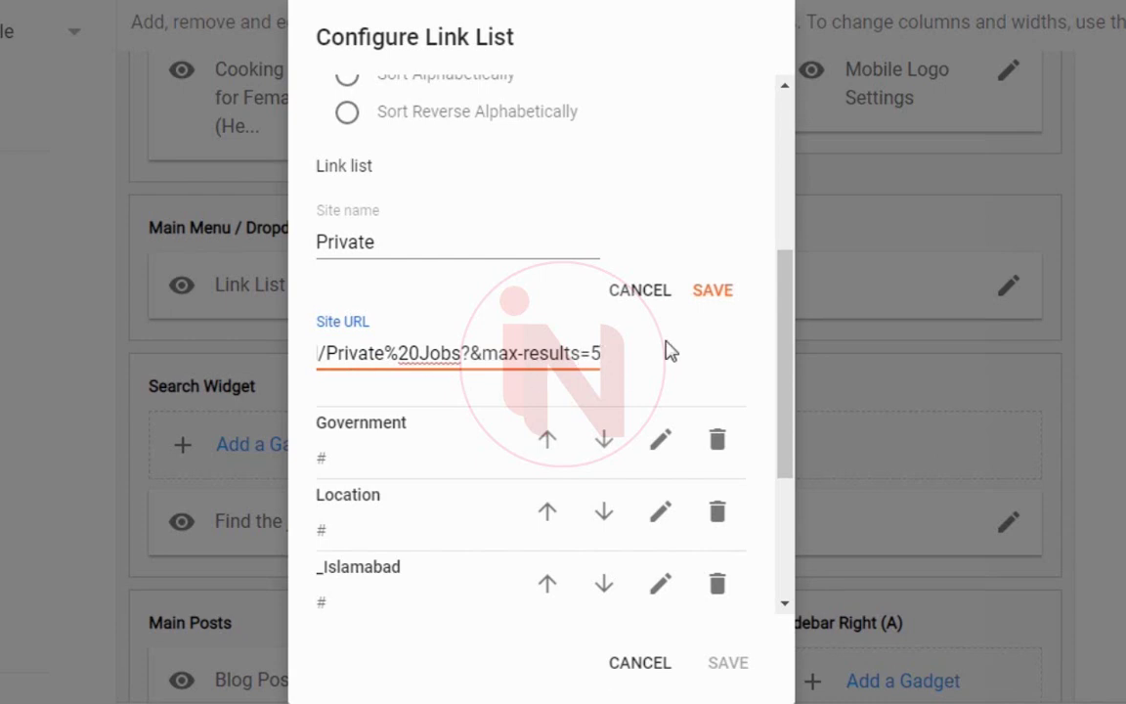
click(716, 290)
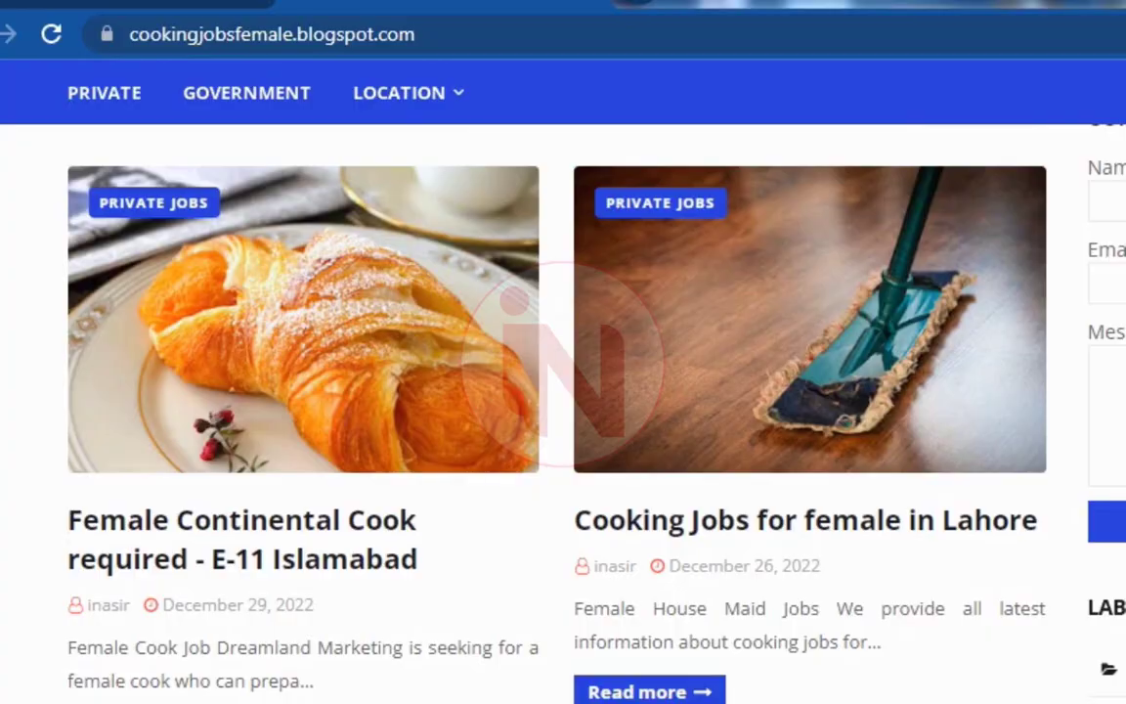
Step: Test the Private menu link on the blog, look over the listed posts and check the Location dropdown
scroll(563, 391, up, 5)
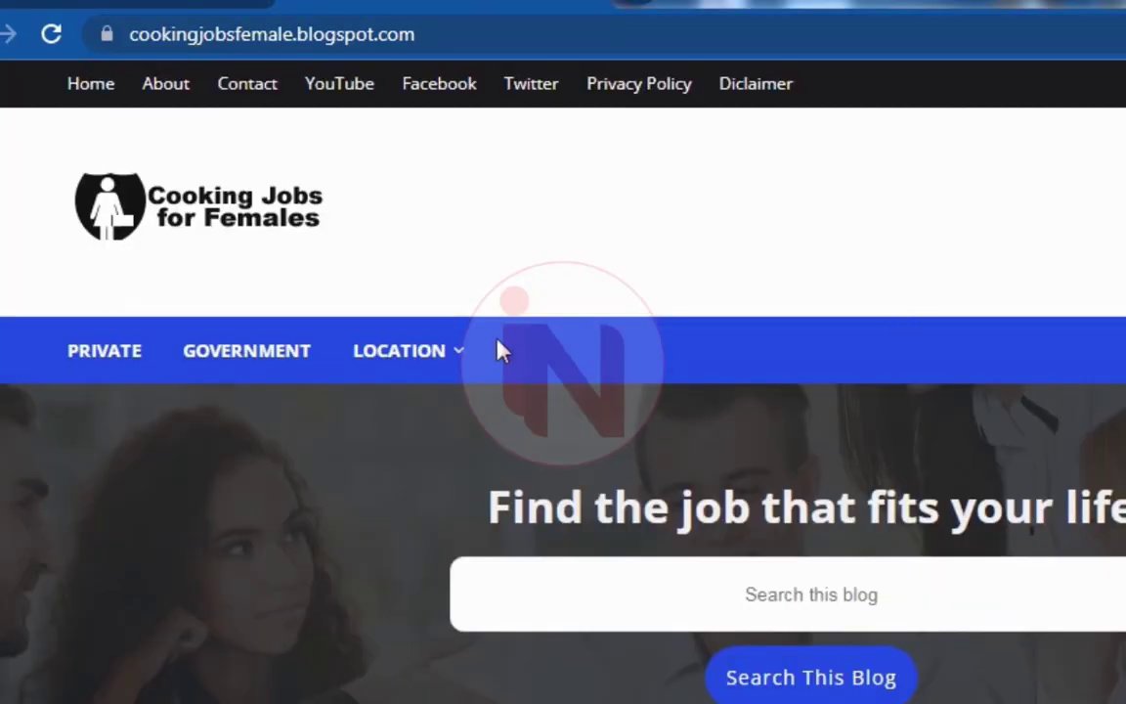
click(106, 364)
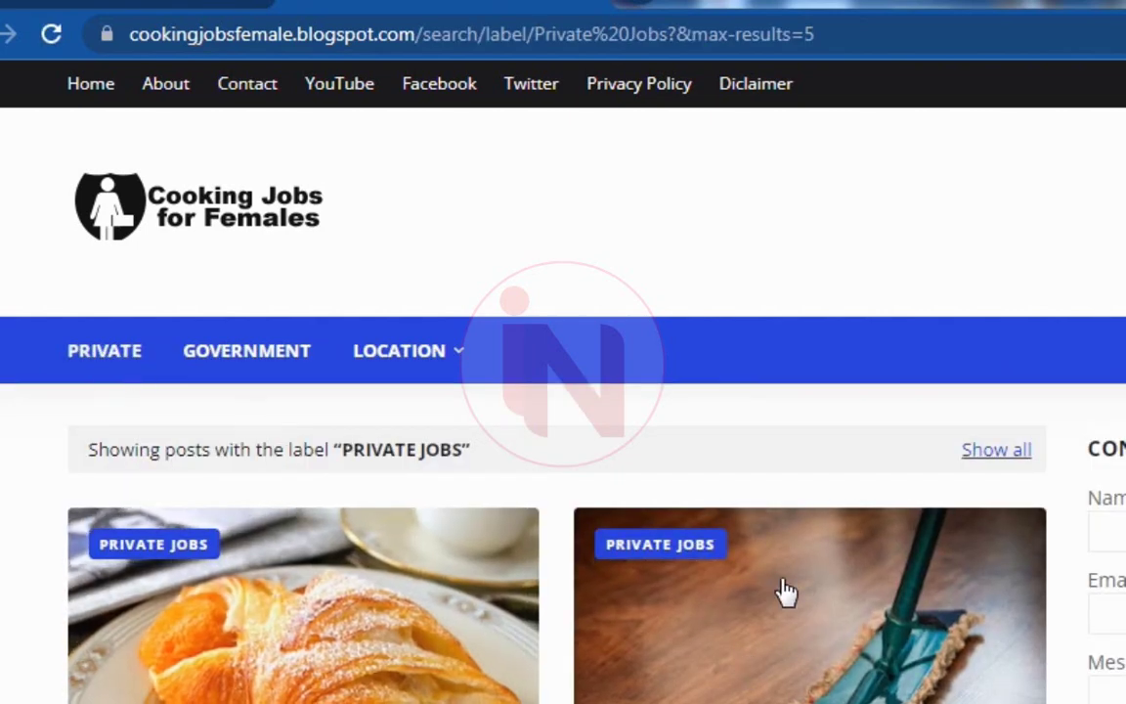
scroll(958, 683, down, 1)
scroll(564, 440, down, 2)
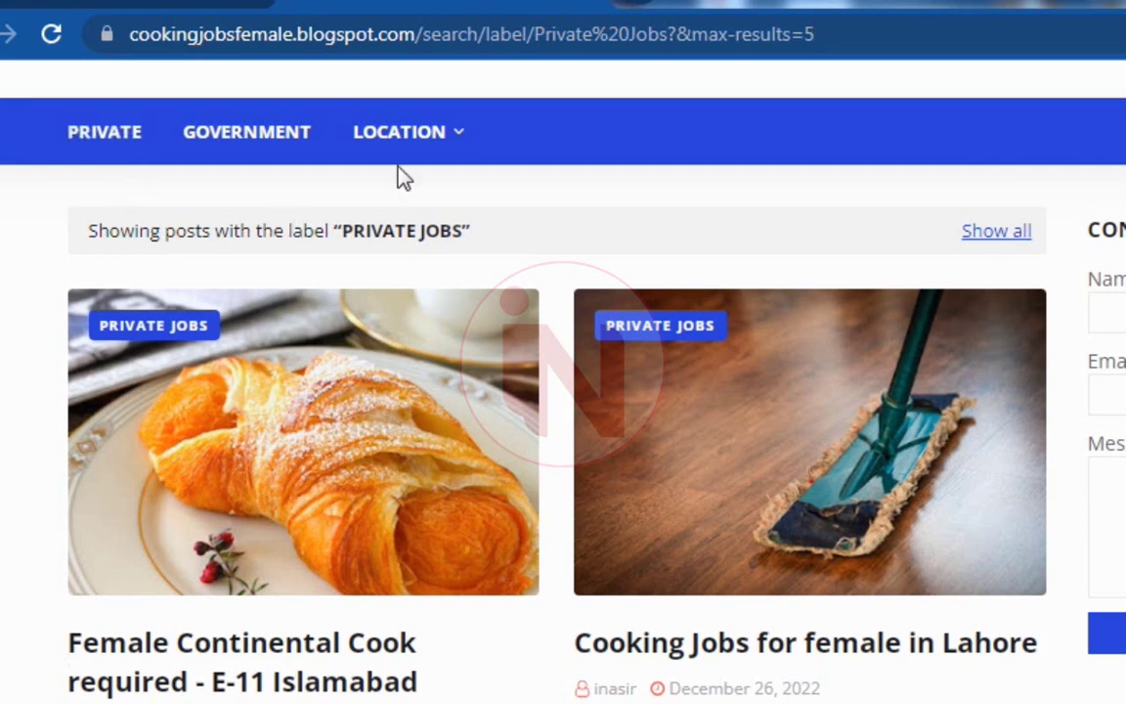
mouse_move(420, 142)
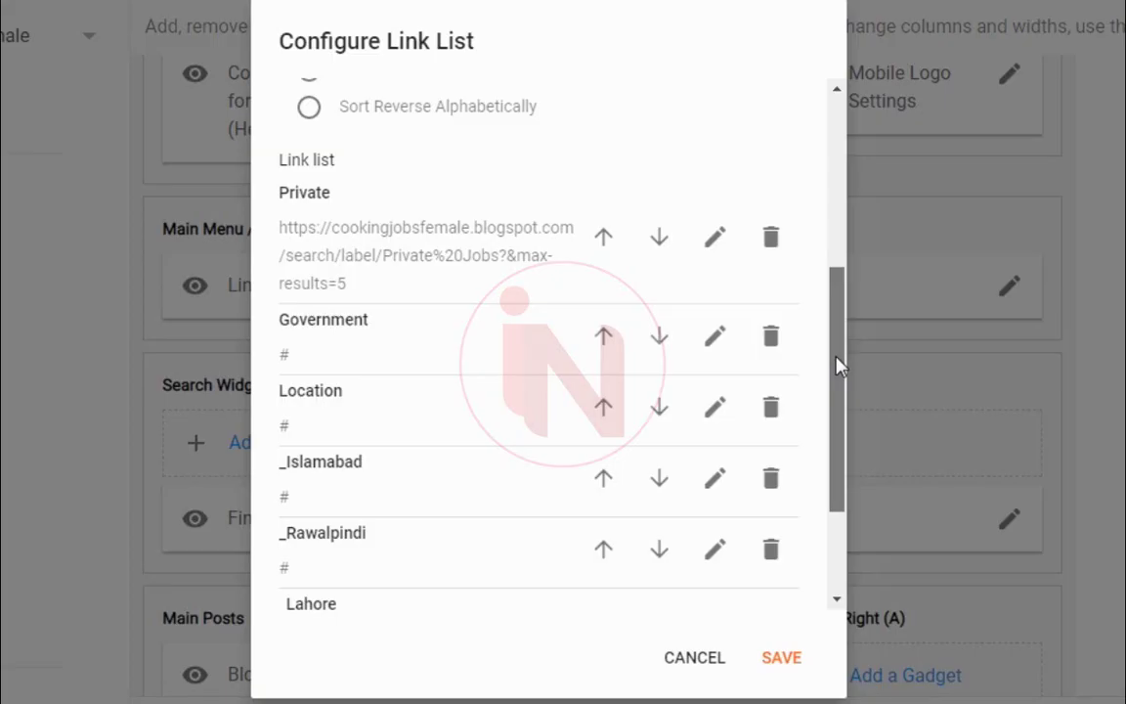
Step: Add a new item after _Karachi in the link list with the site name _FULL TIME JOB
drag(835, 364, 837, 503)
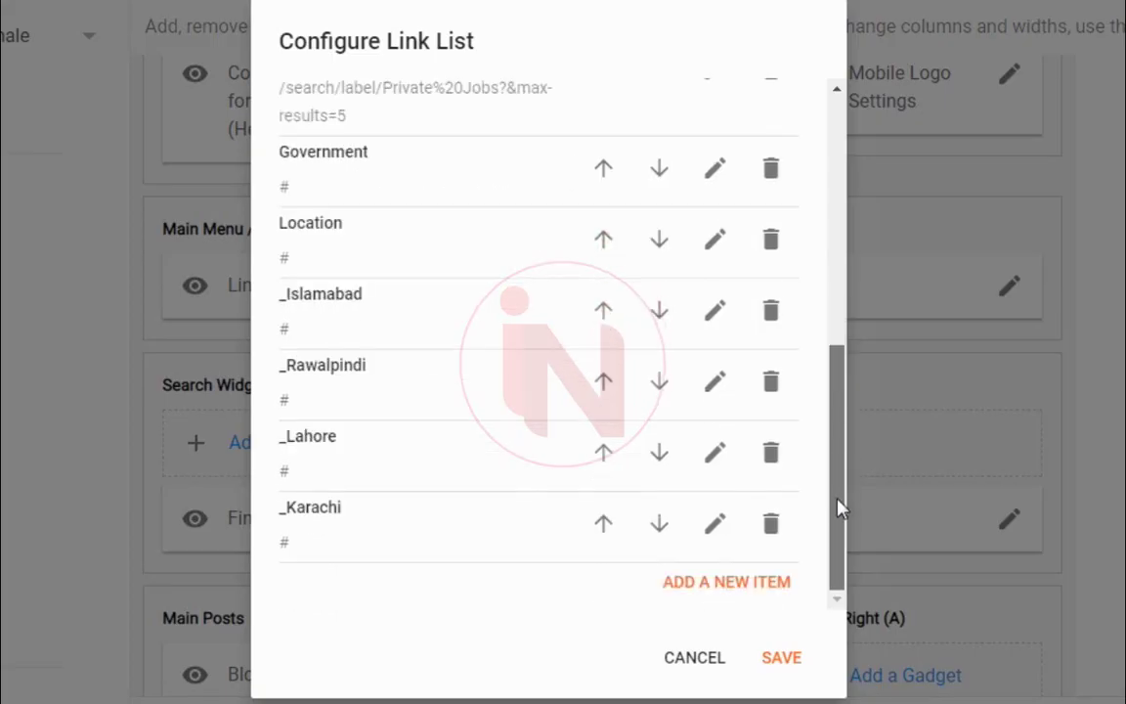
click(706, 584)
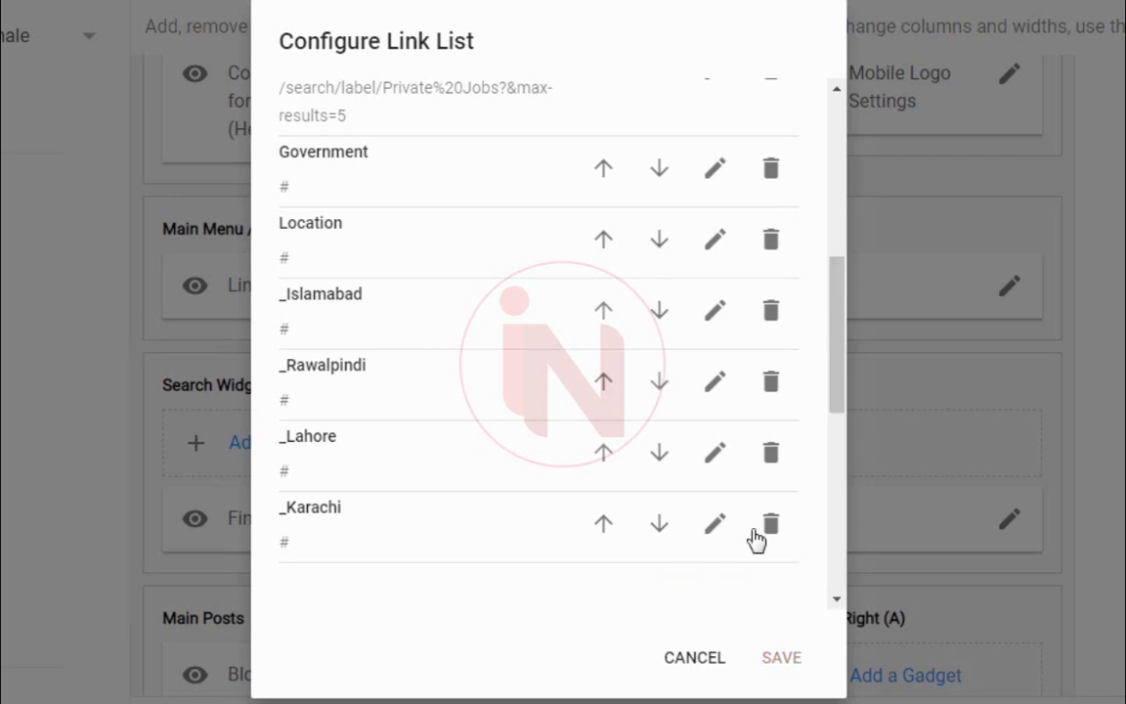
drag(837, 377, 831, 479)
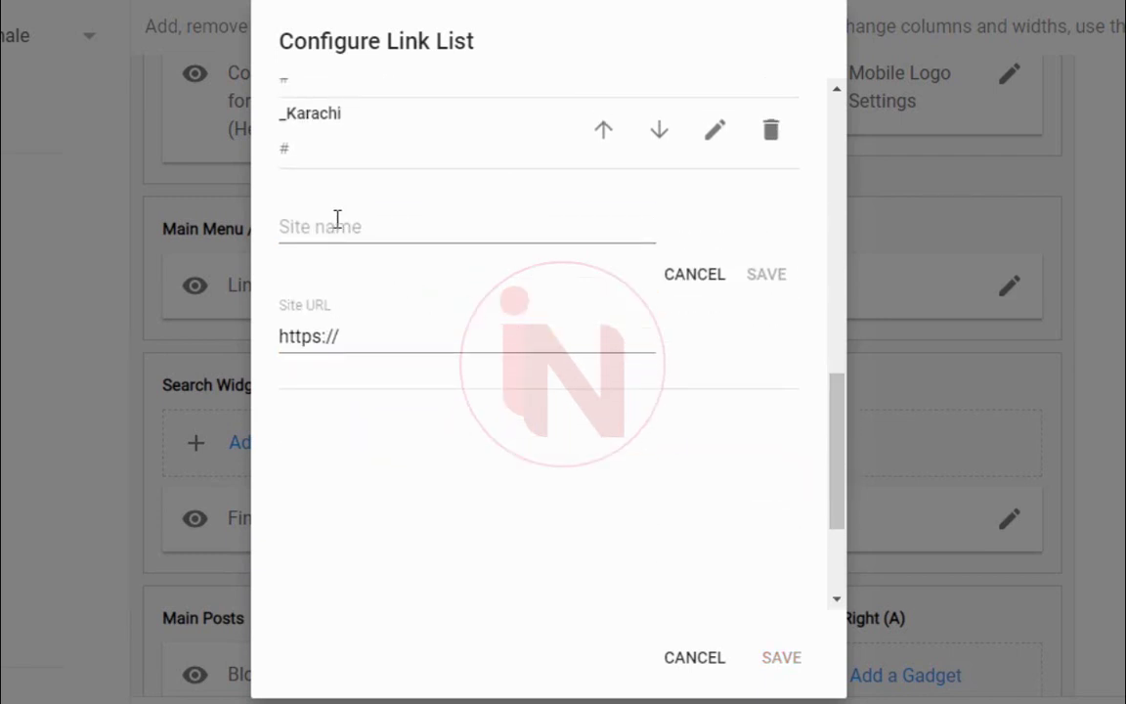
scroll(335, 227, up, 2)
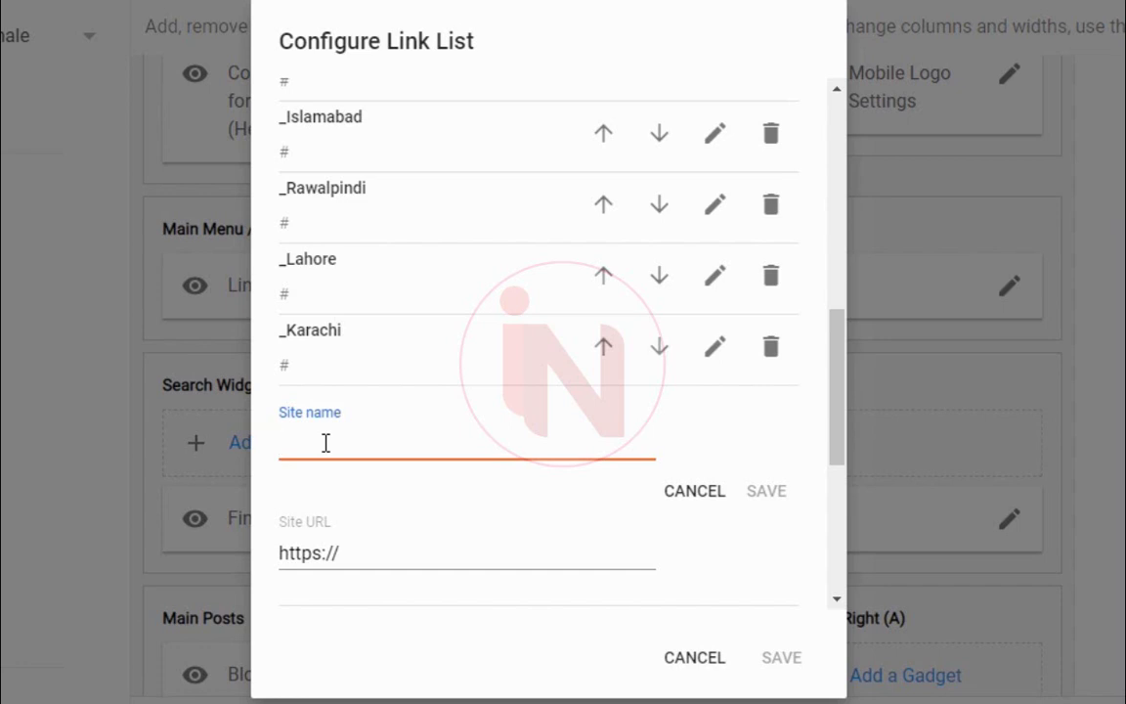
text(_)
text(FULL TI)
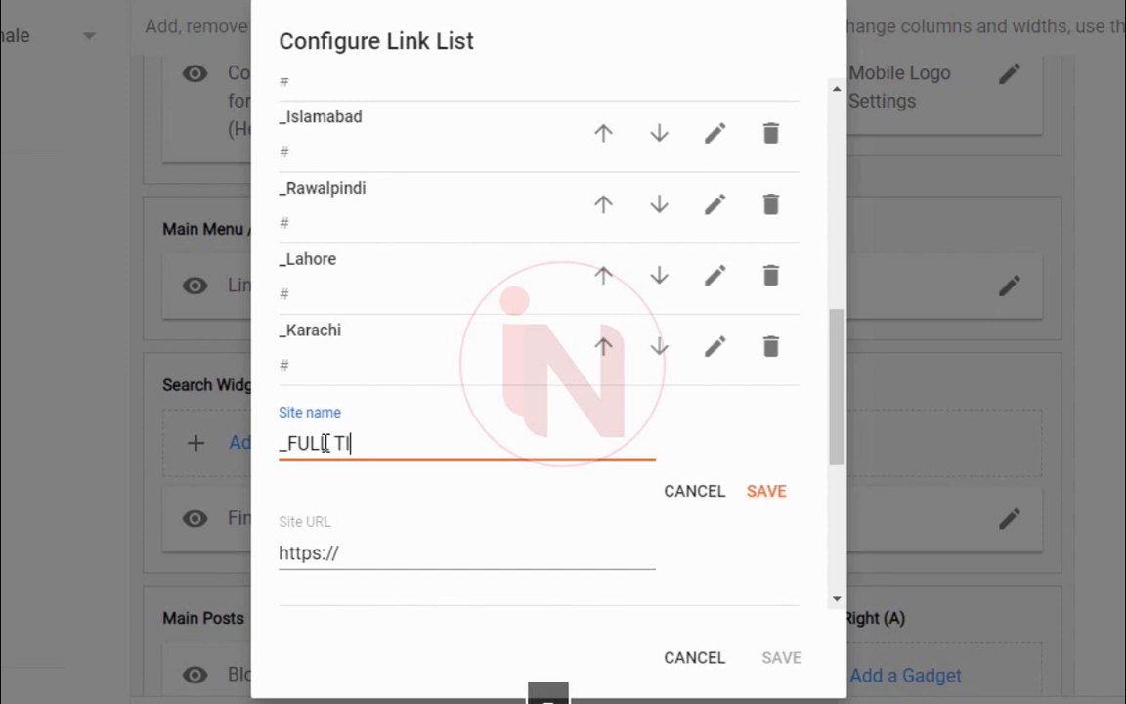
text(ME JOB)
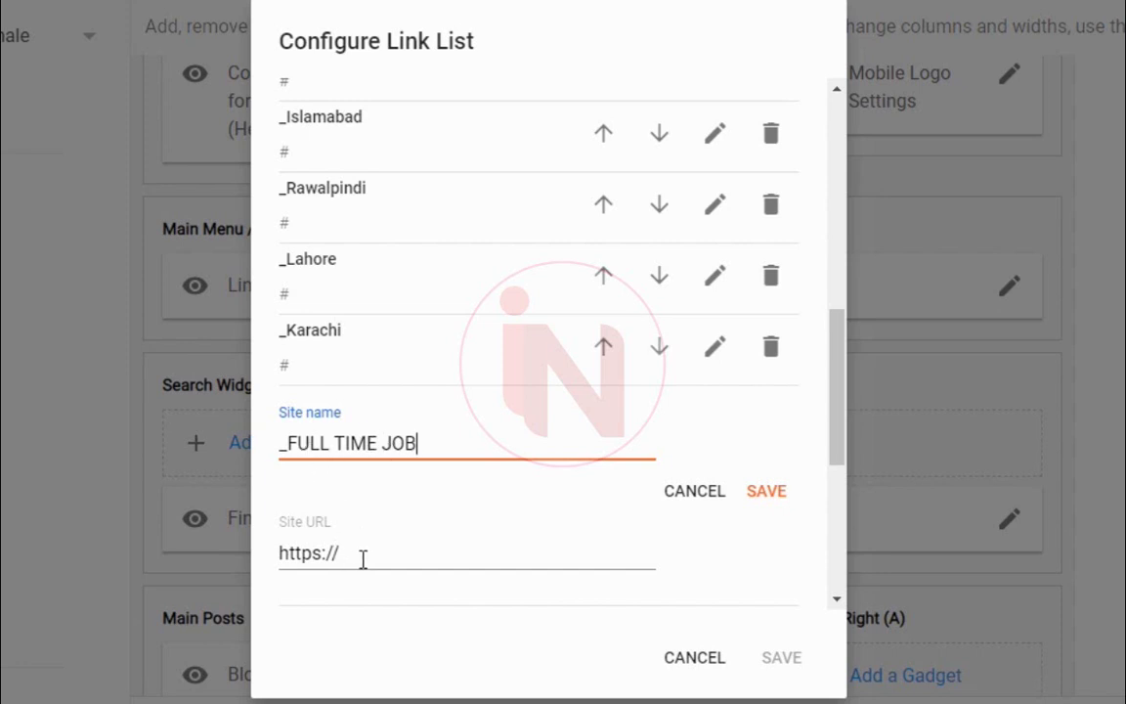
Step: Set the new item's site URL to # and save both the item and the Link List gadget
drag(337, 553, 264, 550)
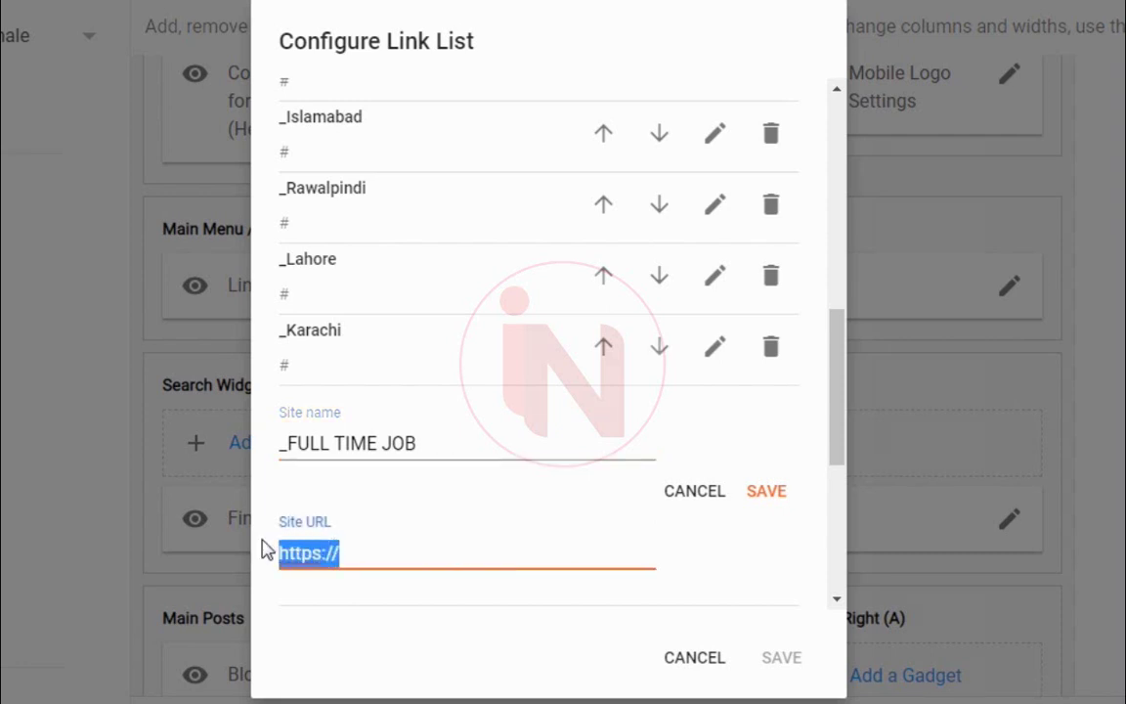
text(#)
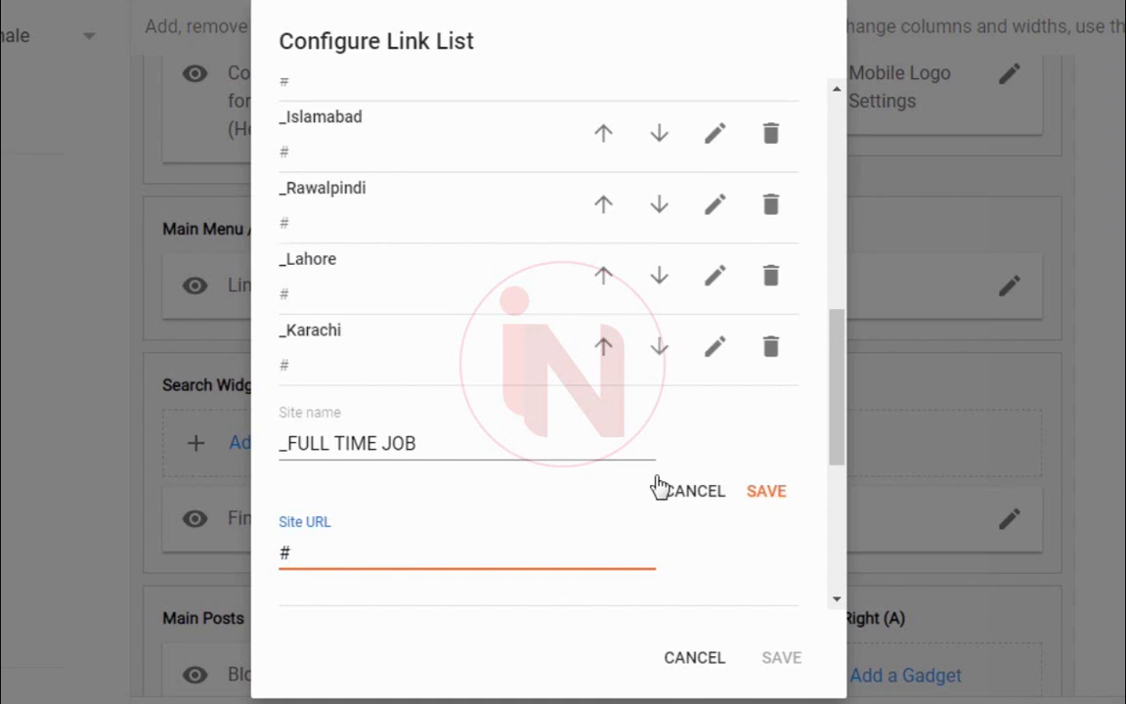
click(764, 491)
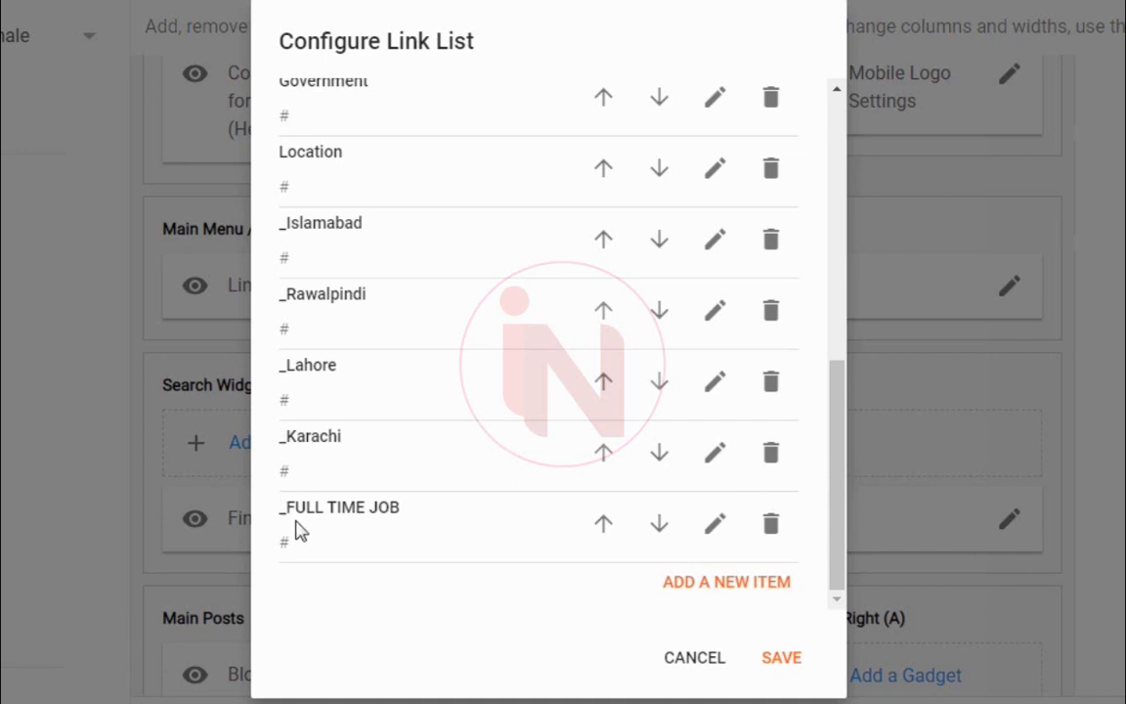
click(796, 661)
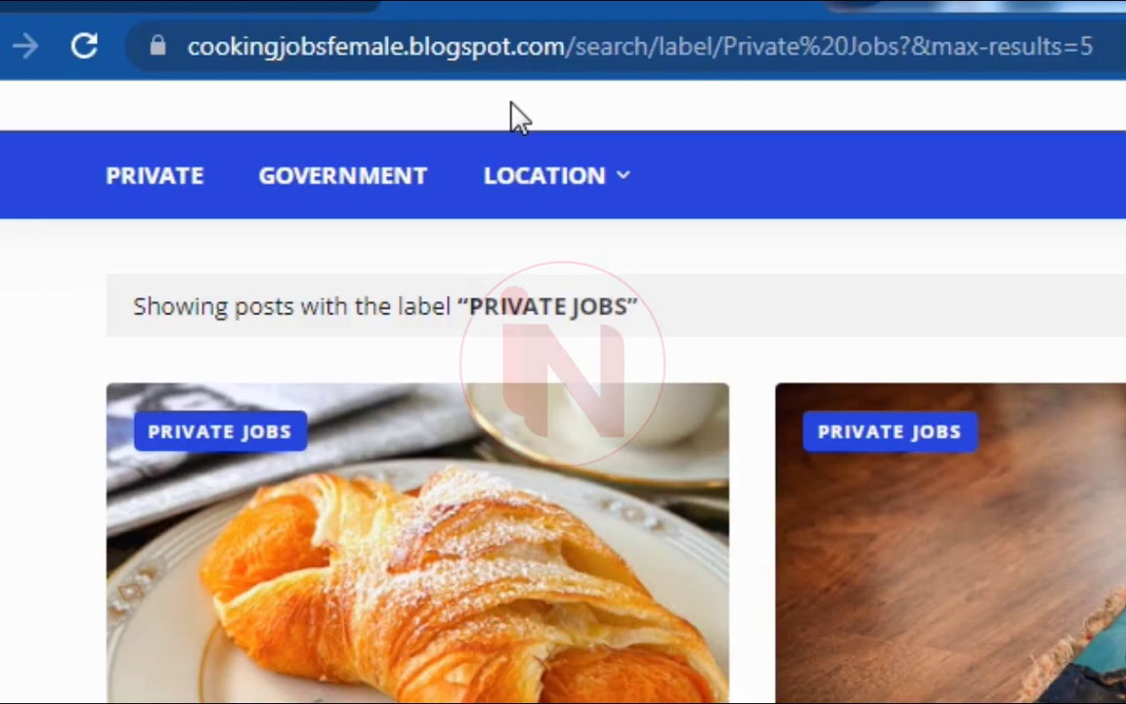
Step: Move the _FULL TIME JOB item up the link list until it sits directly below Private
mouse_move(549, 171)
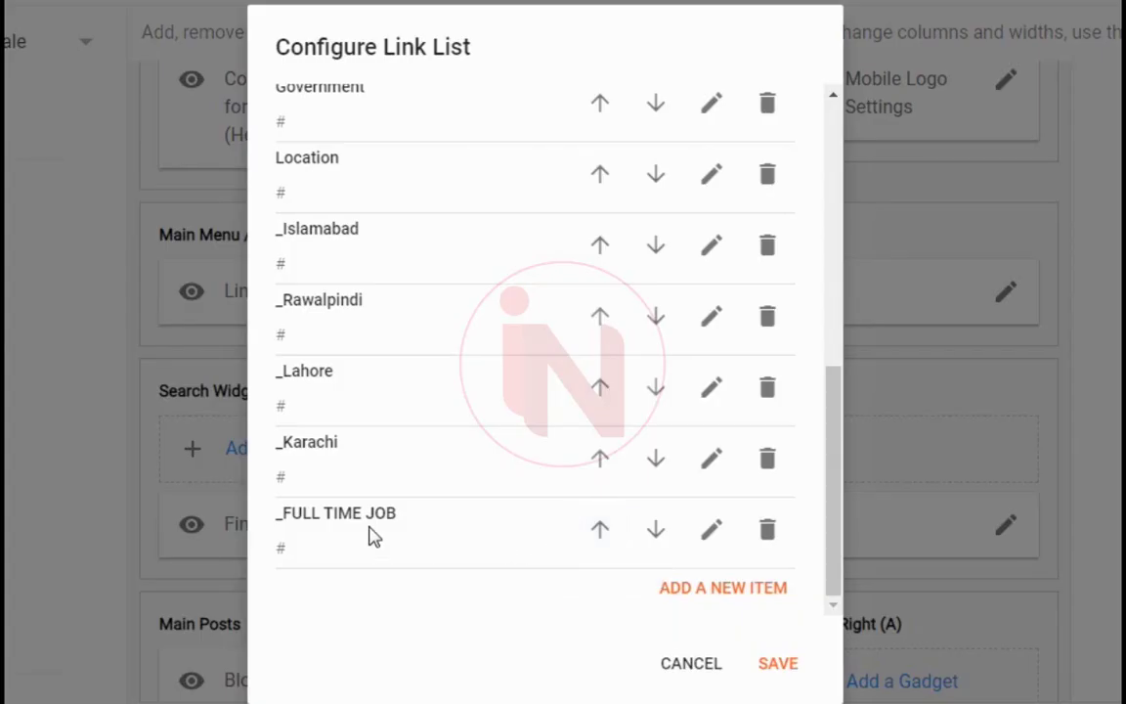
click(598, 536)
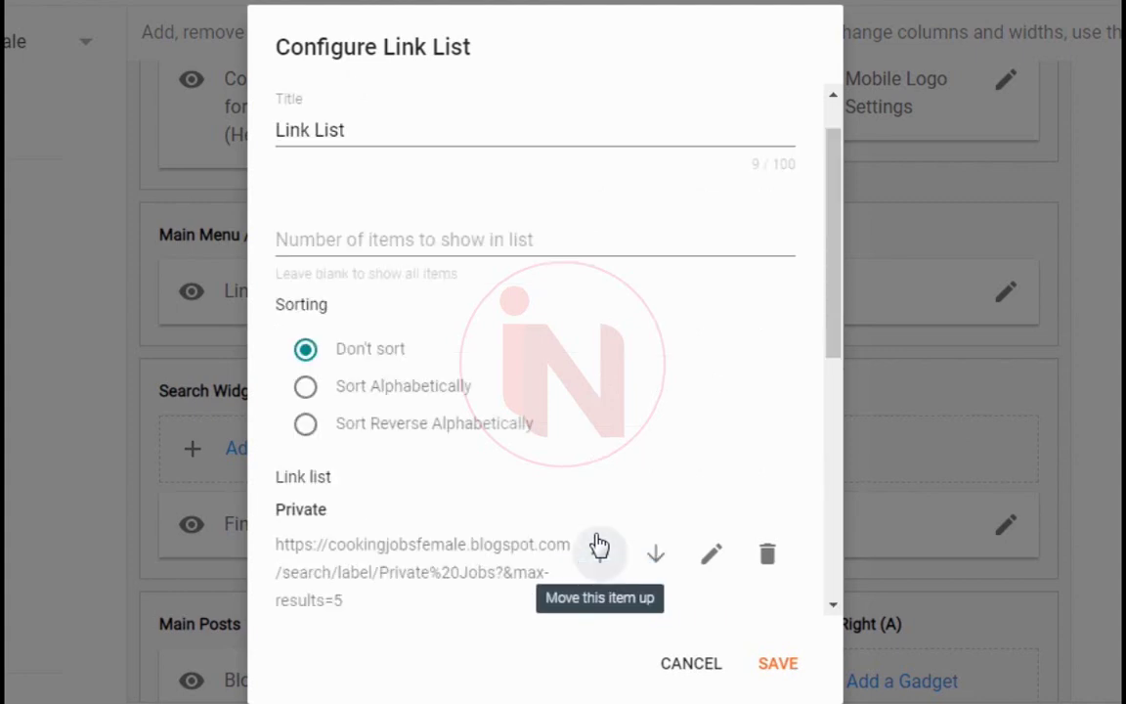
drag(837, 314, 842, 567)
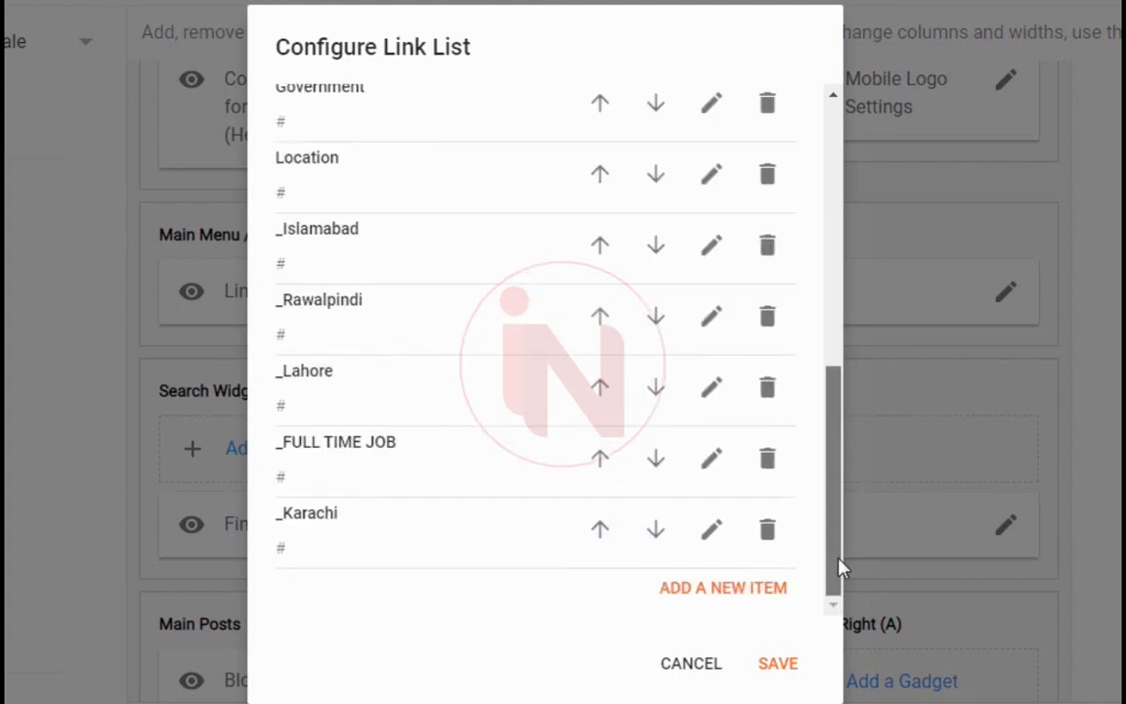
click(612, 460)
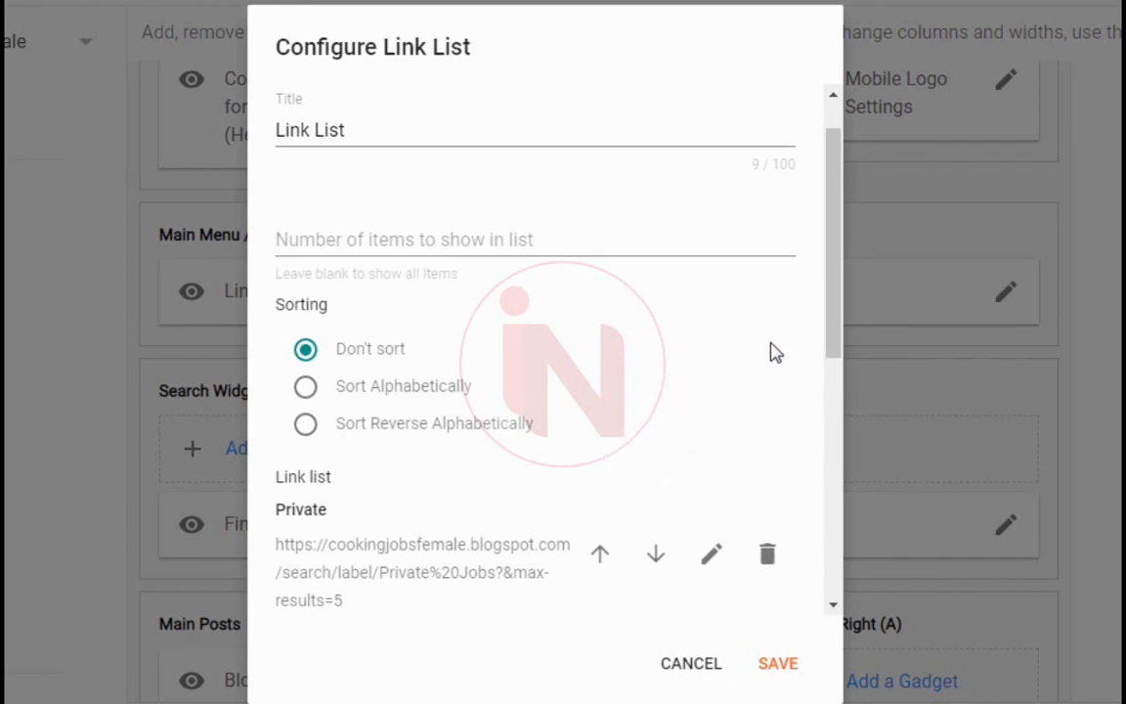
drag(835, 344, 856, 521)
click(600, 451)
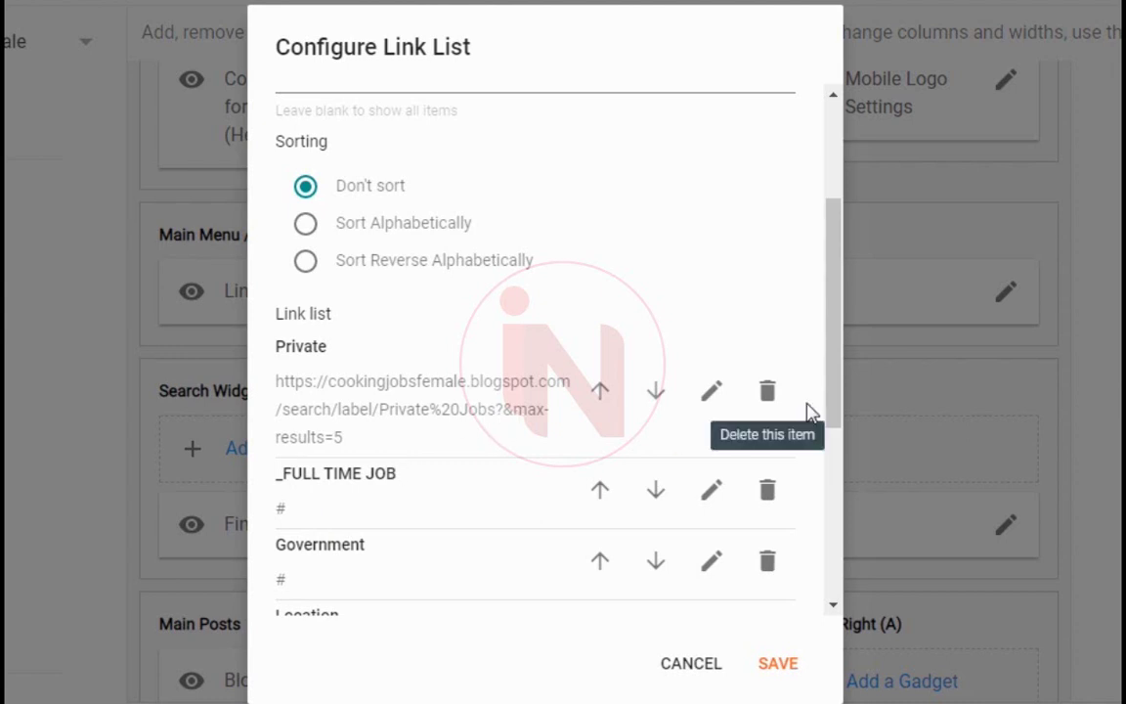
Step: Rename the Government item in the link list to _PART TIME JOB and save it
drag(831, 349, 838, 421)
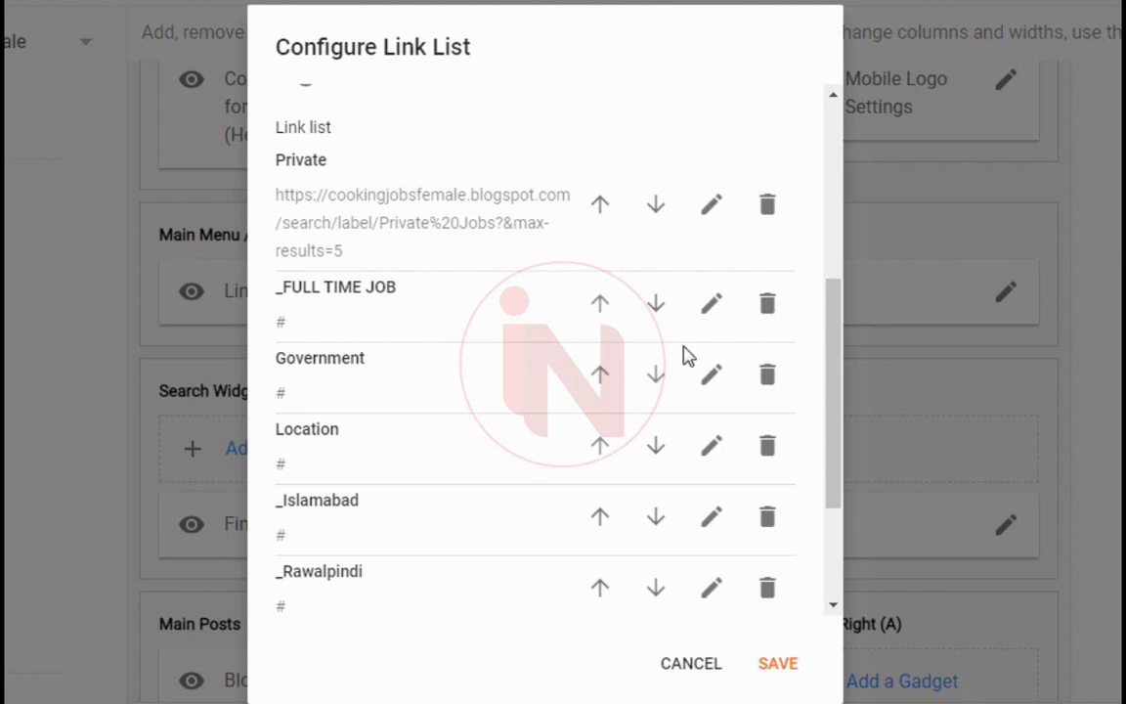
click(712, 377)
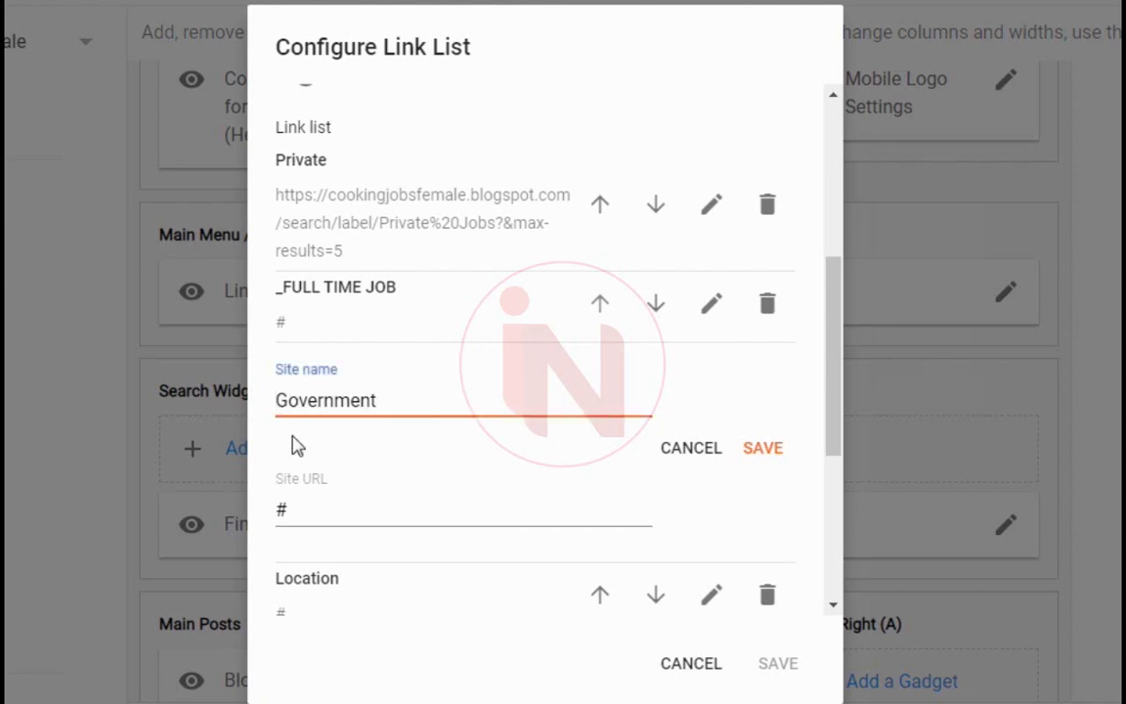
text(_)
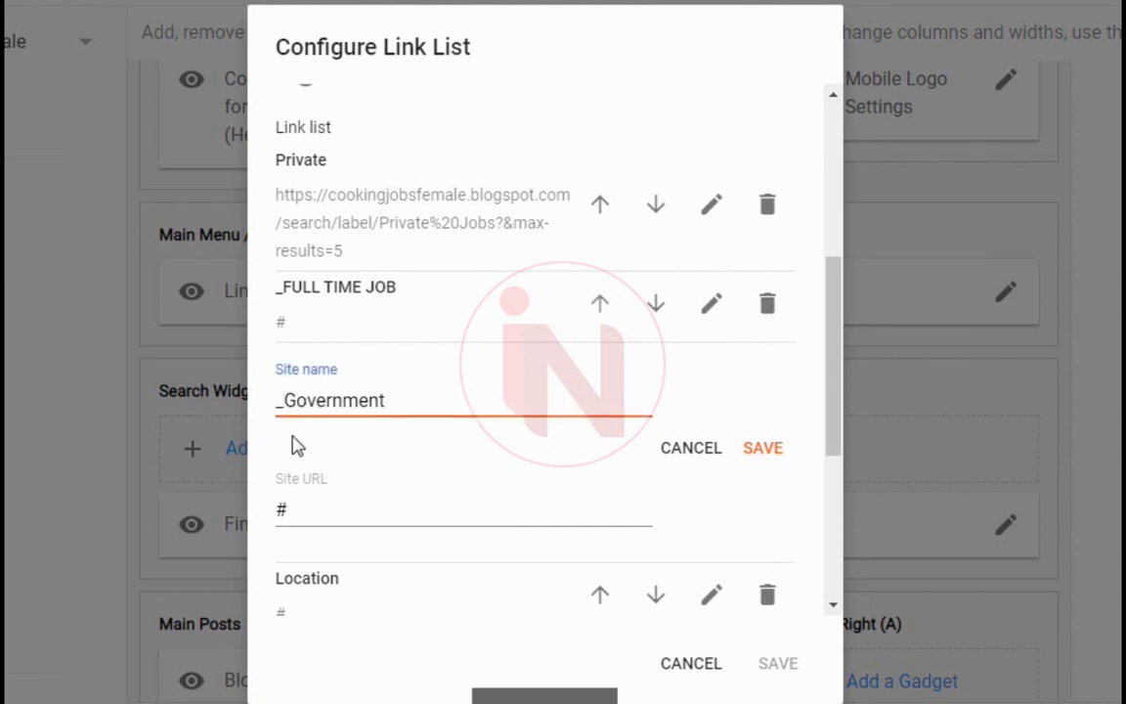
key(Right)
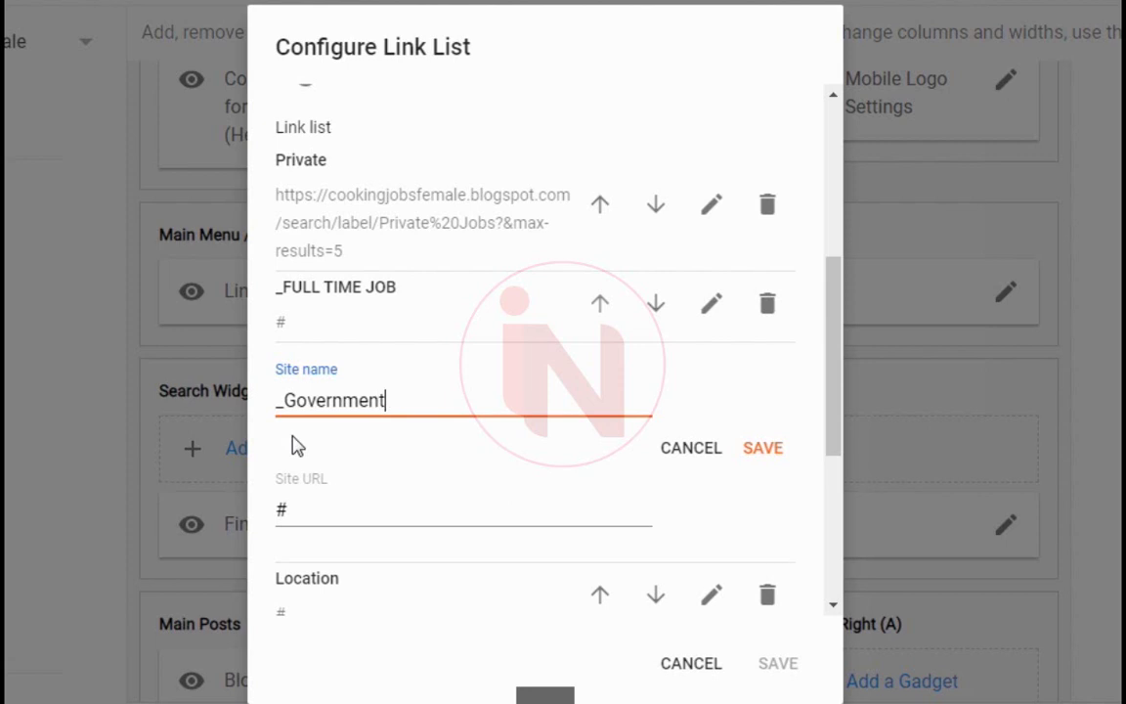
key(BackSpace)
key(BackSpace)
key(BackSpace)
key(BackSpace)
key(BackSpace)
key(BackSpace)
key(BackSpace)
key(BackSpace)
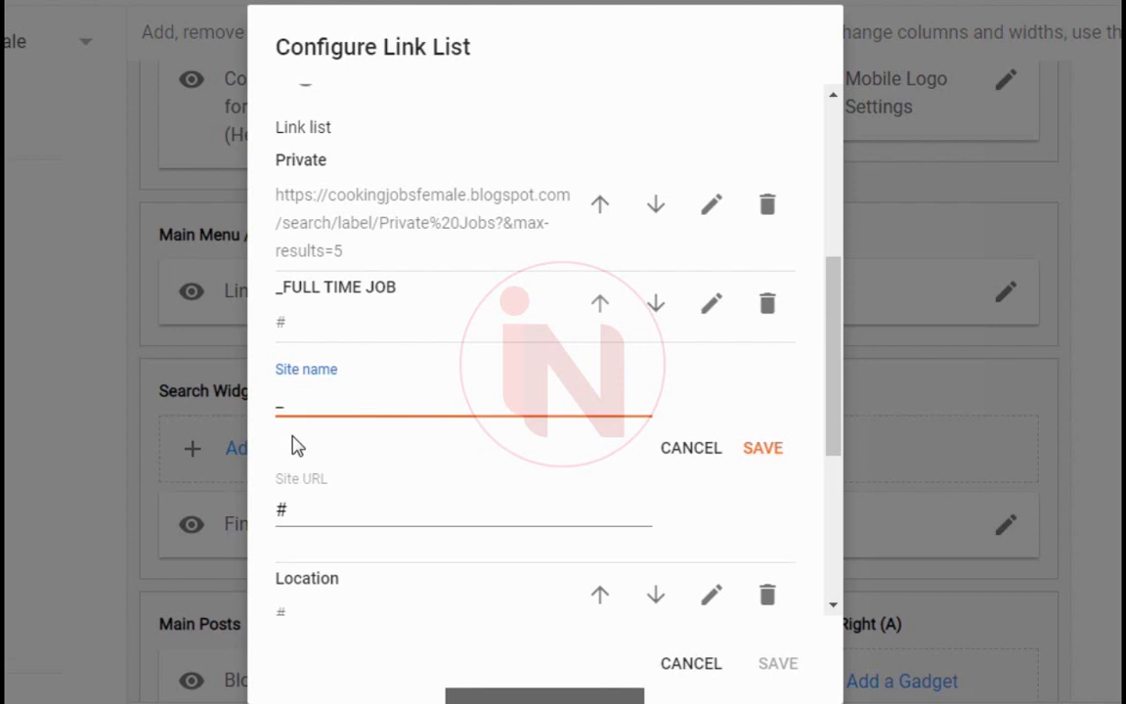
text(PART)
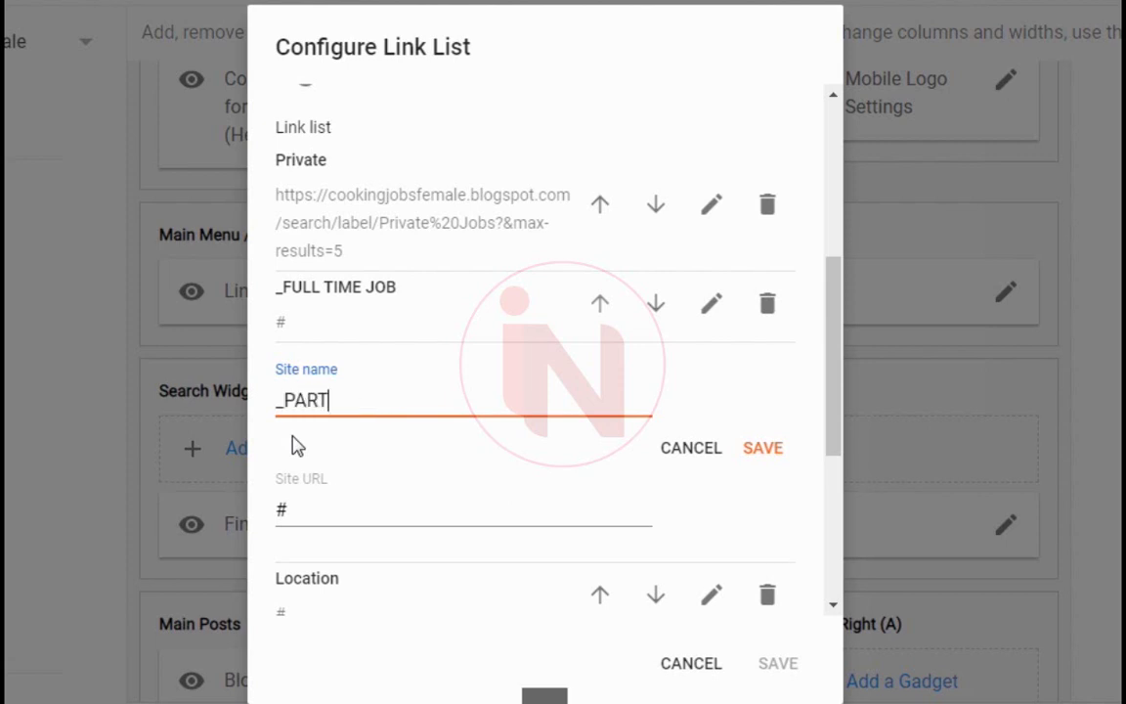
text( TIME JOB)
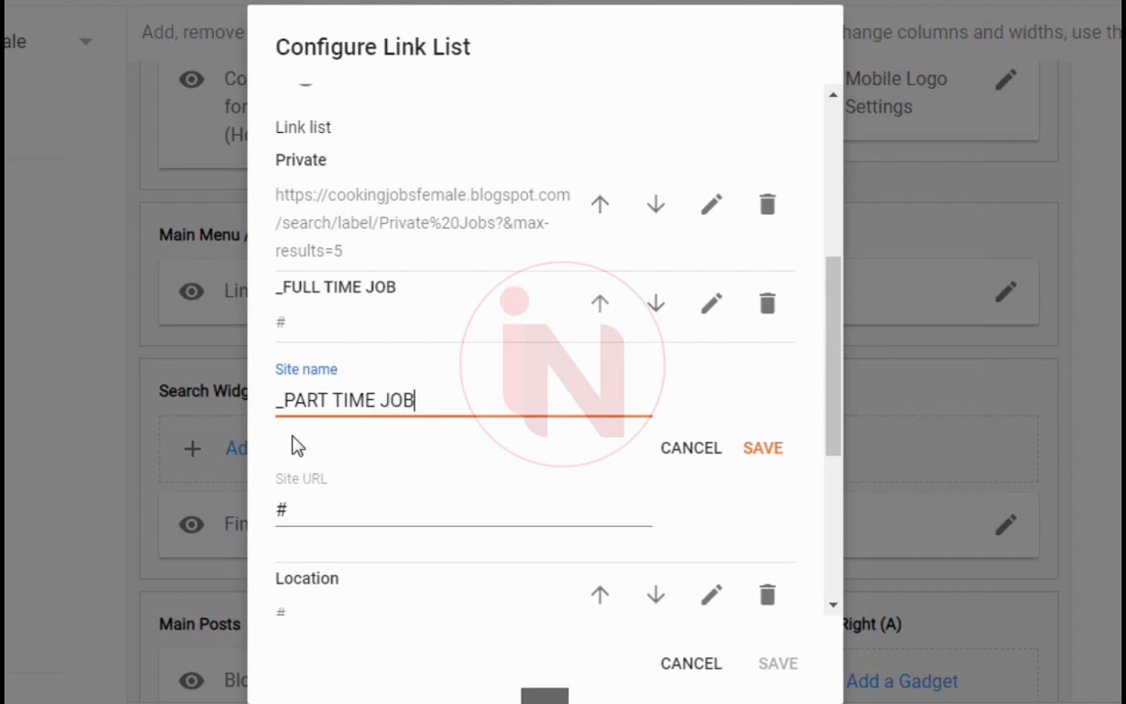
text(S)
key(BackSpace)
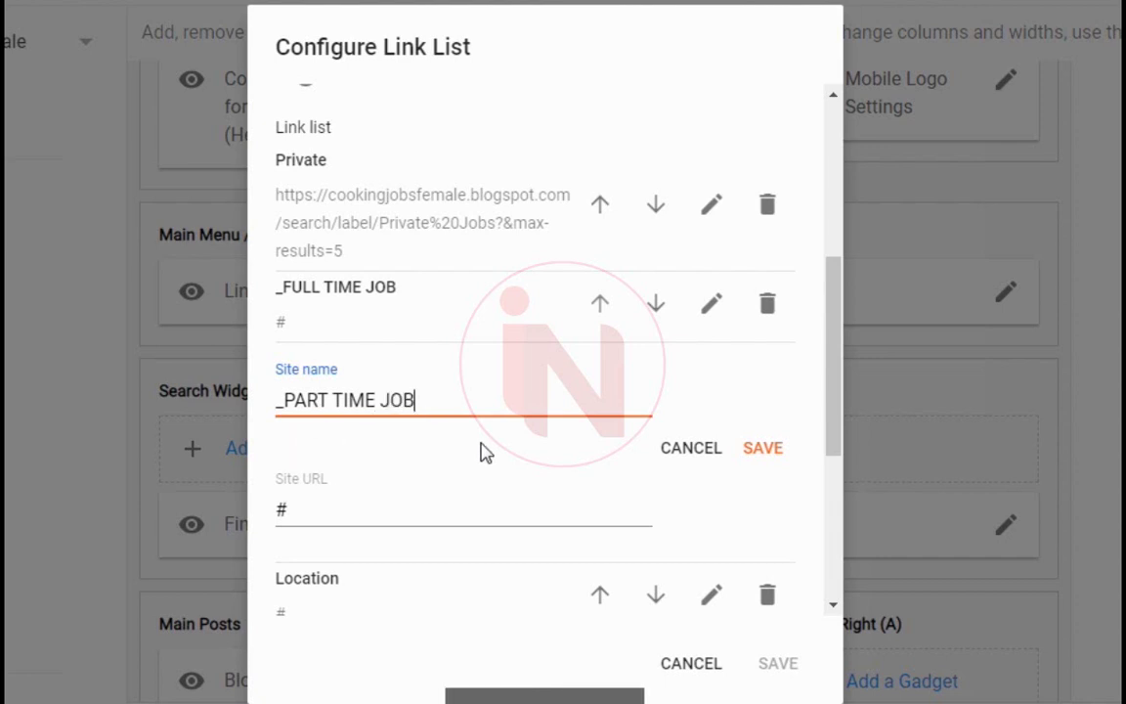
click(764, 449)
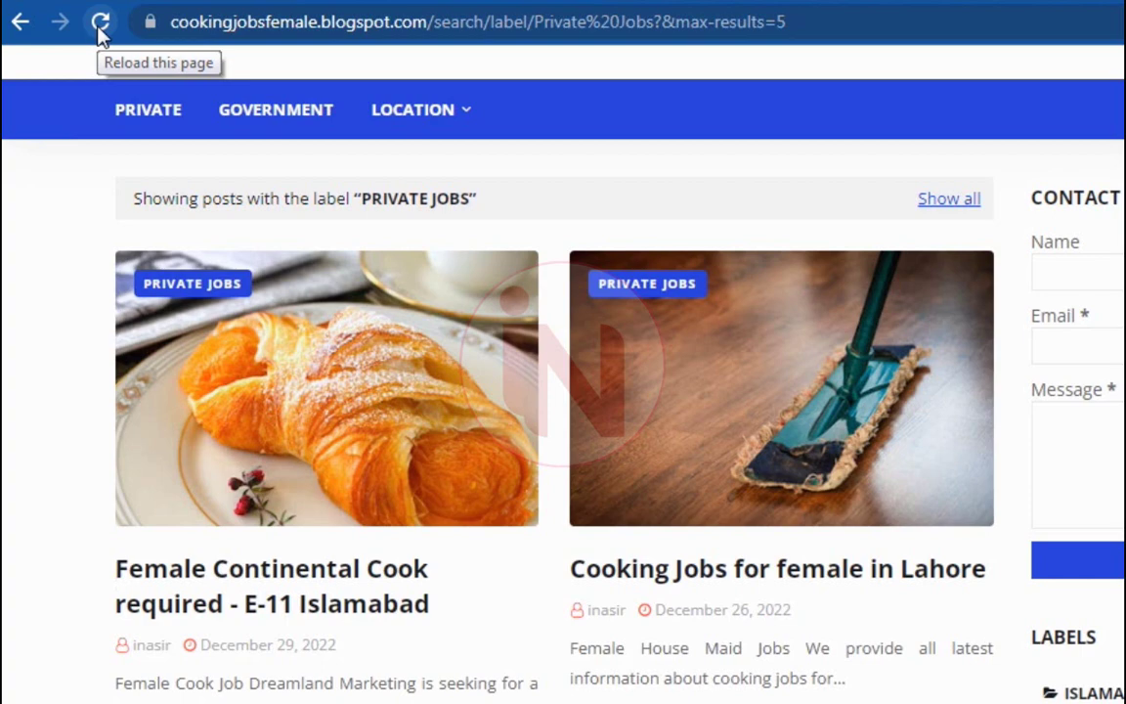
Step: Reload the blog page and check the Private menu's dropdown
click(99, 23)
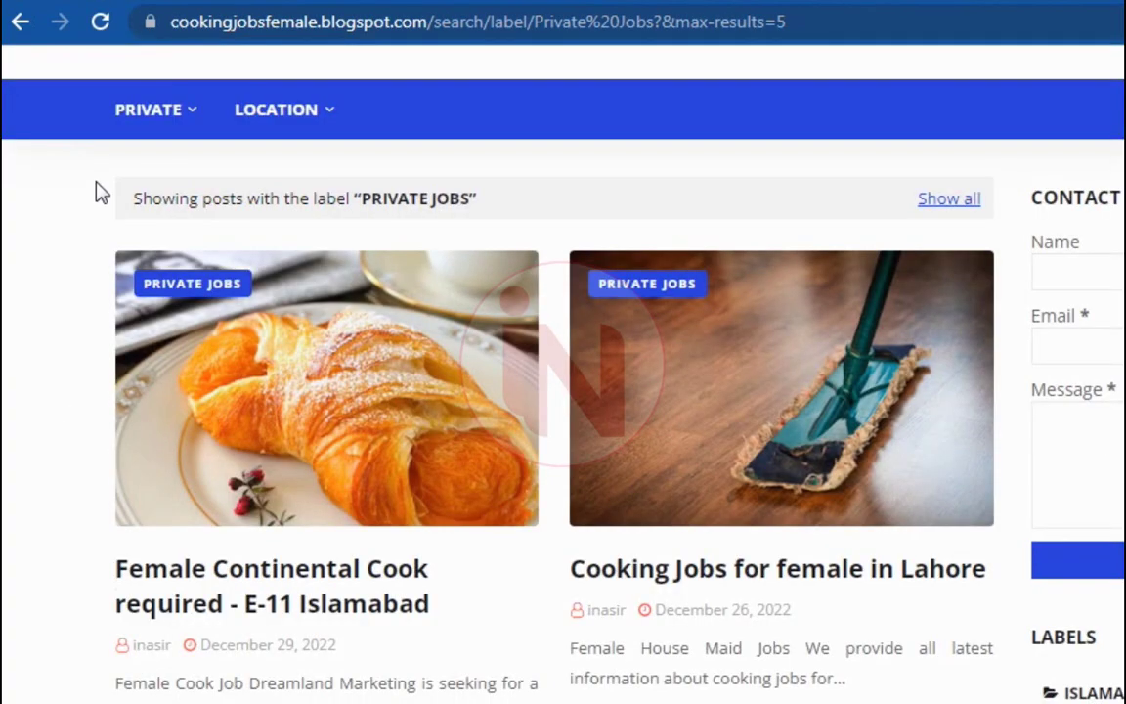
mouse_move(147, 122)
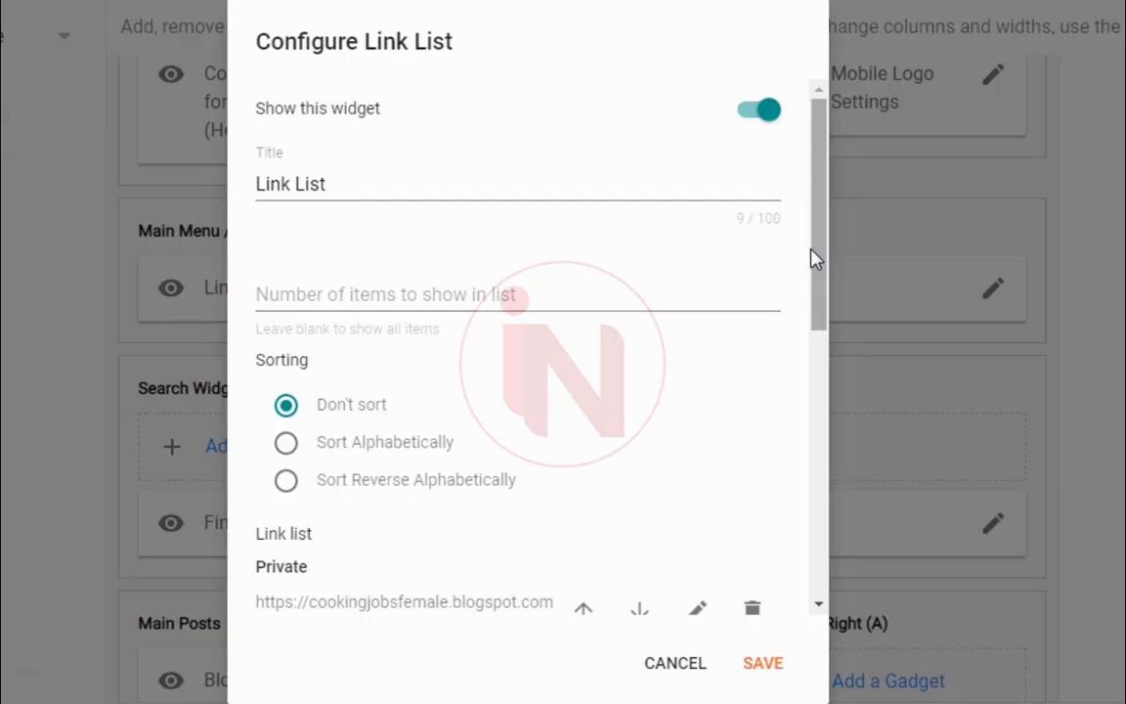
Step: Add a new link list item below _Karachi with the site name __FULL TIME and site URL #, and save it
scroll(784, 523, down, 3)
scroll(784, 523, down, 3)
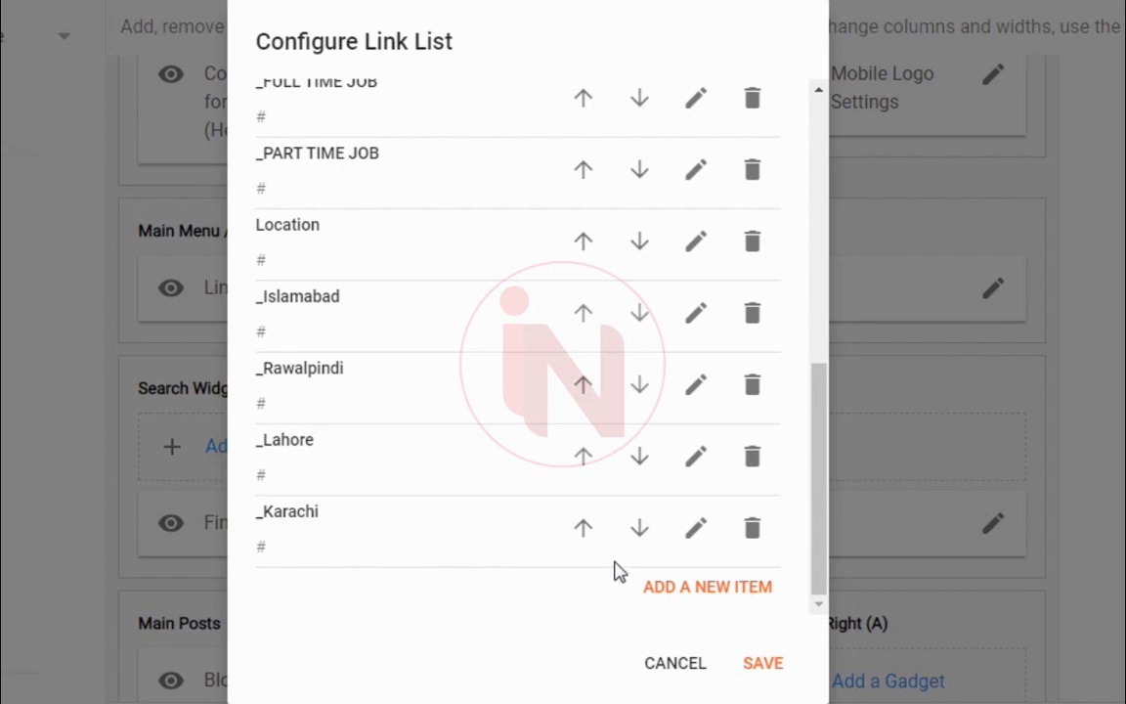
click(676, 591)
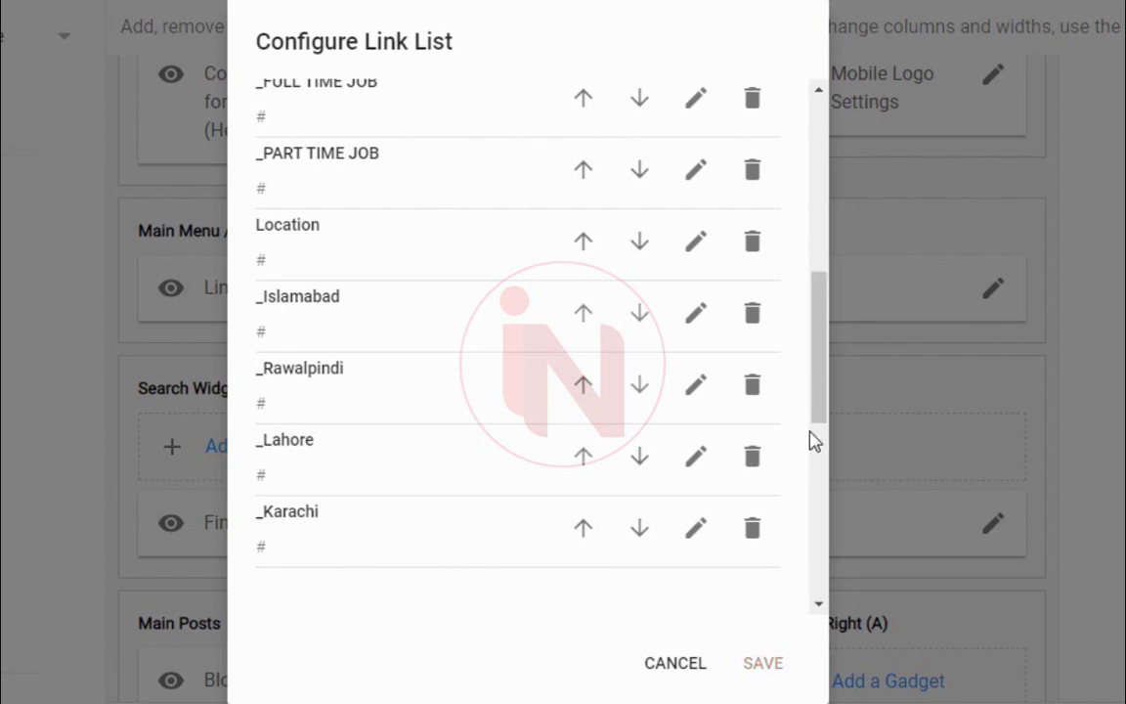
drag(817, 395, 824, 485)
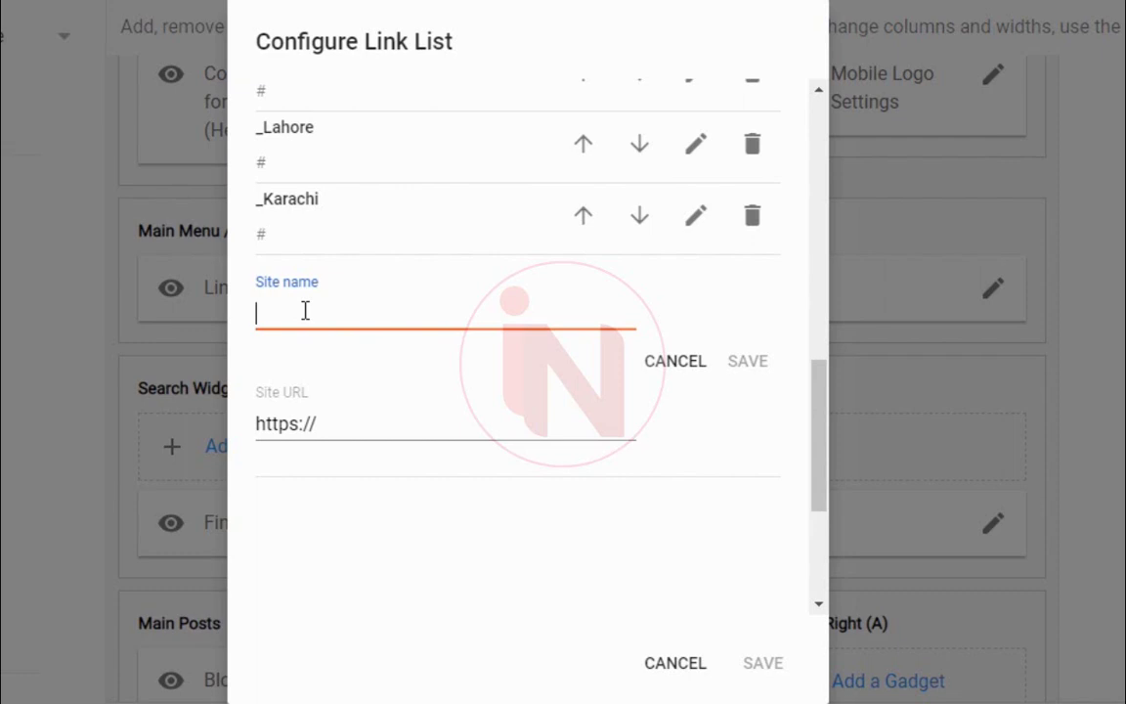
text(_)
text(_FULL TIME)
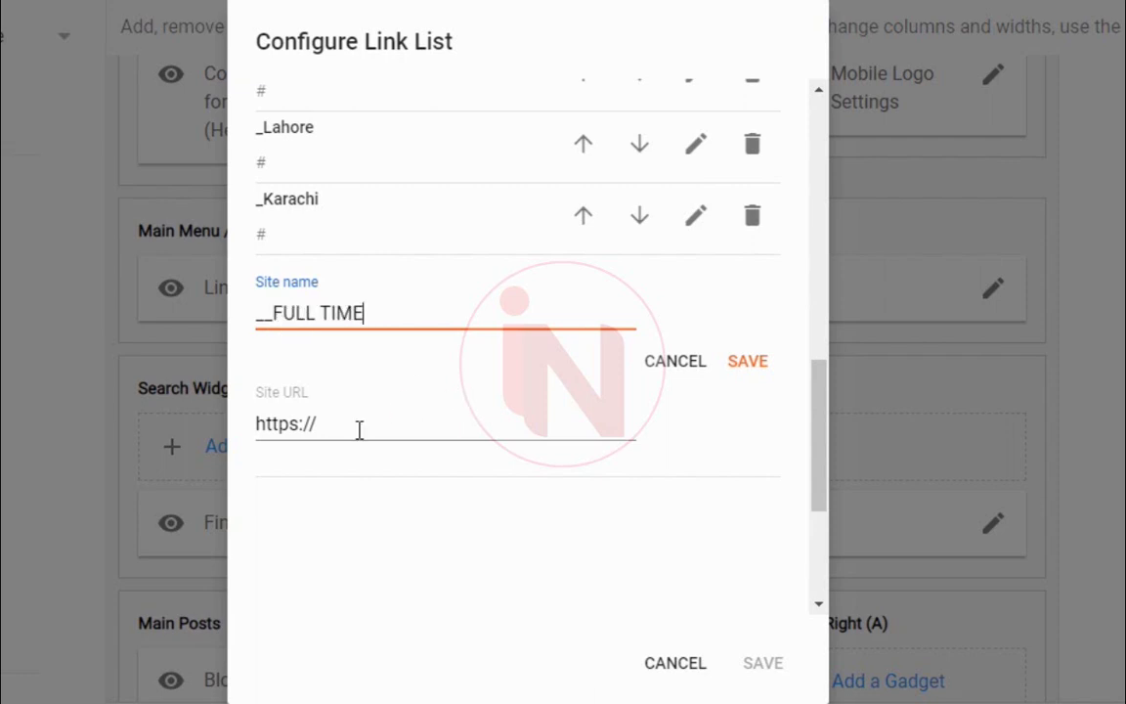
drag(332, 433, 217, 430)
text(#)
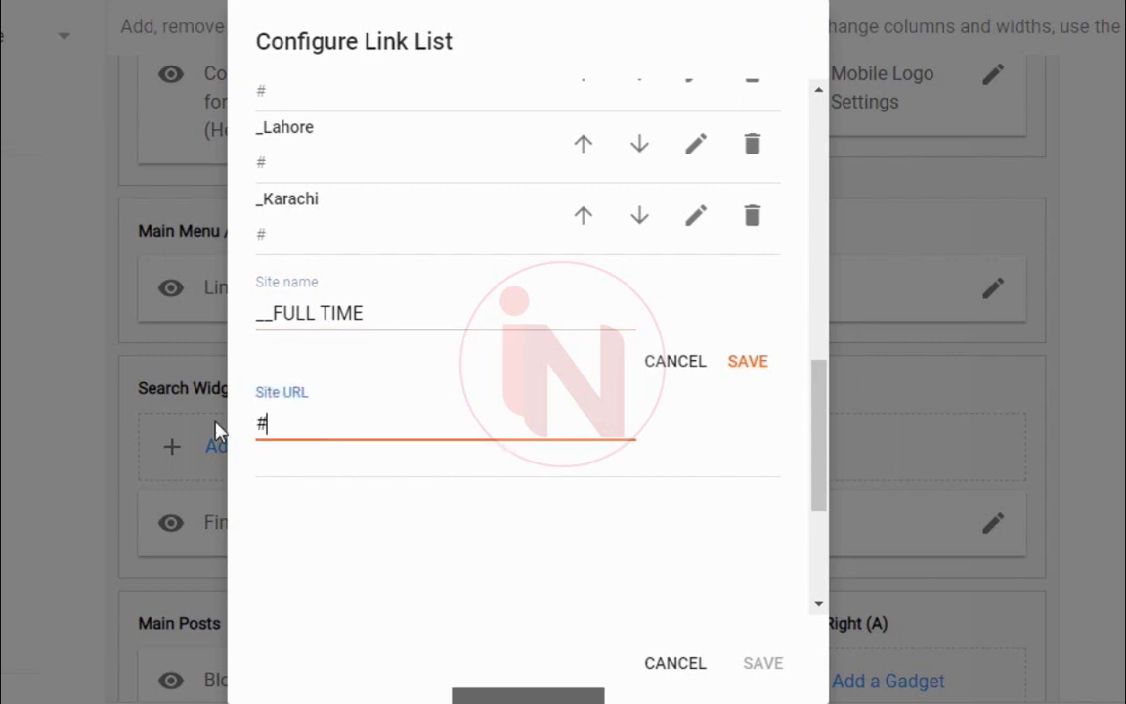
click(745, 361)
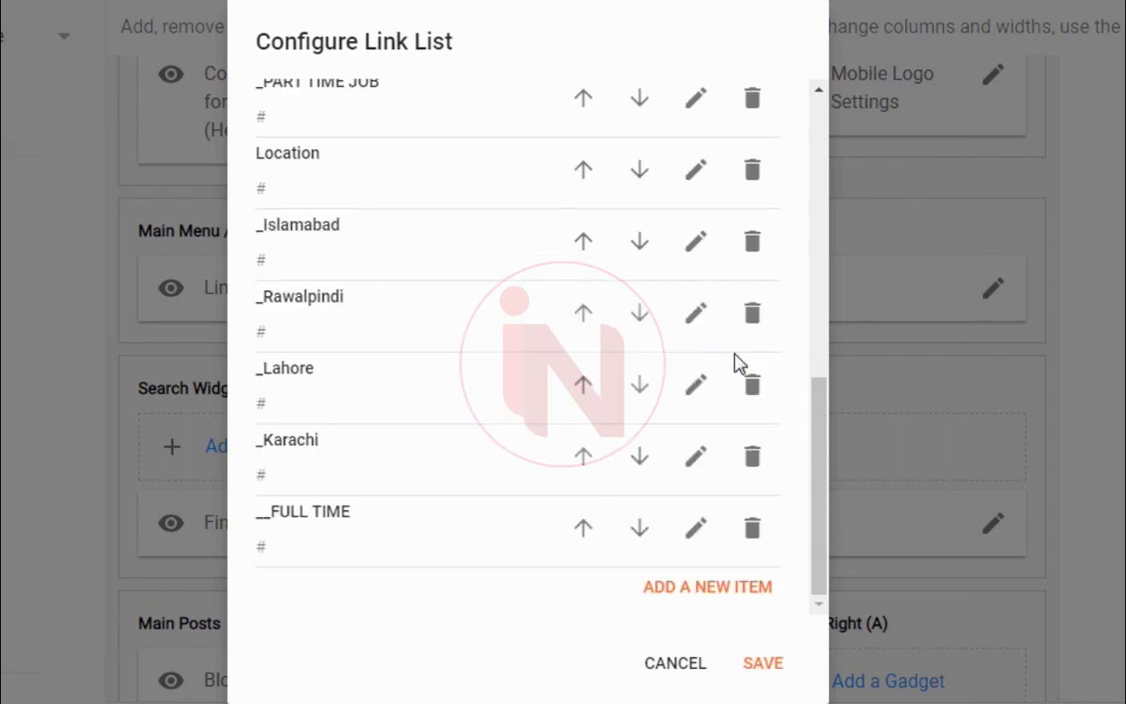
Step: Add another item named __PART TIME with site URL # below __FULL TIME, saving the item and the Link List gadget
click(702, 588)
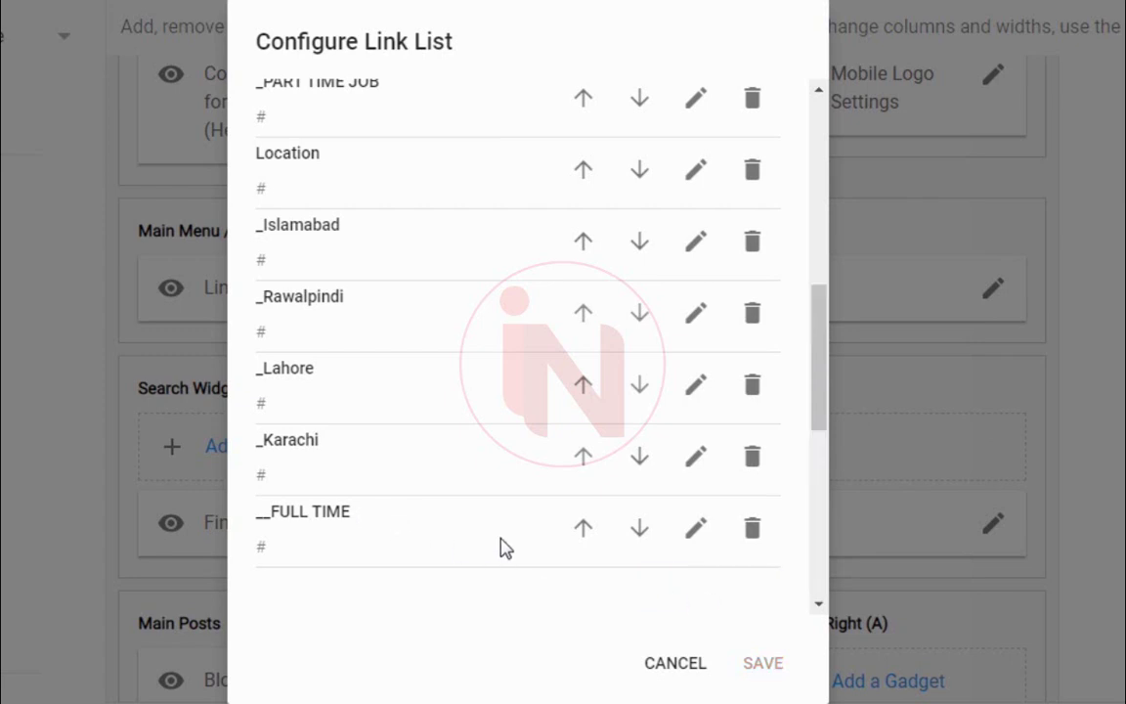
scroll(813, 478, down, 4)
click(454, 259)
text(_)
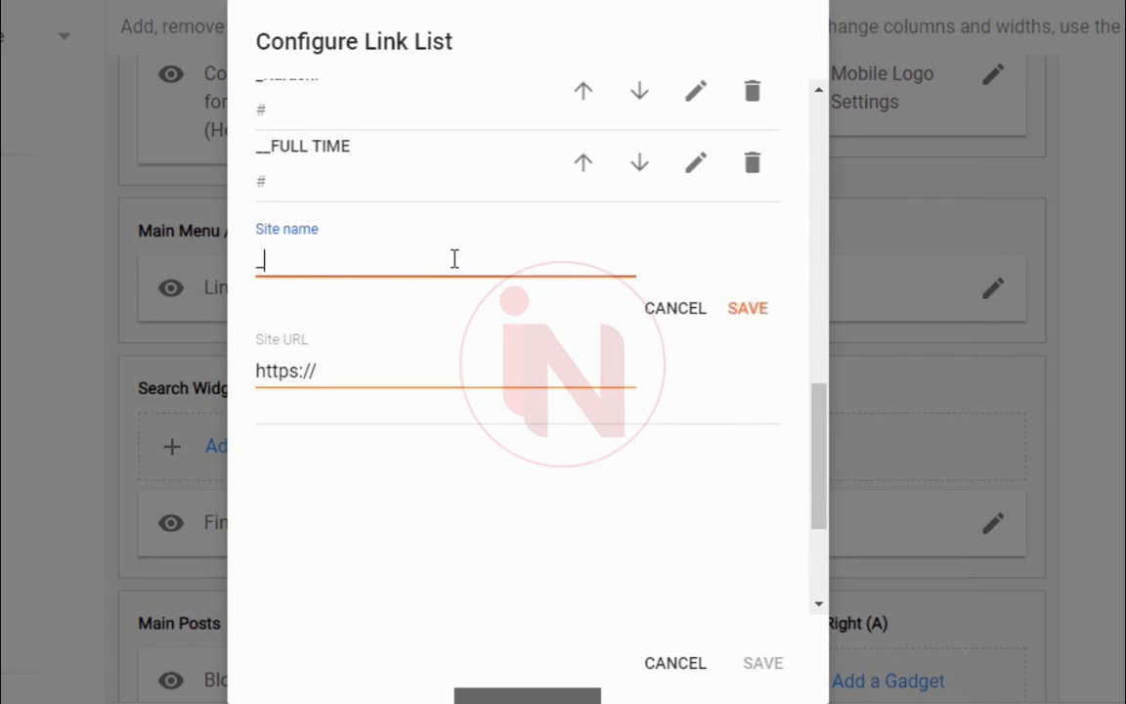
text(_PART TIME)
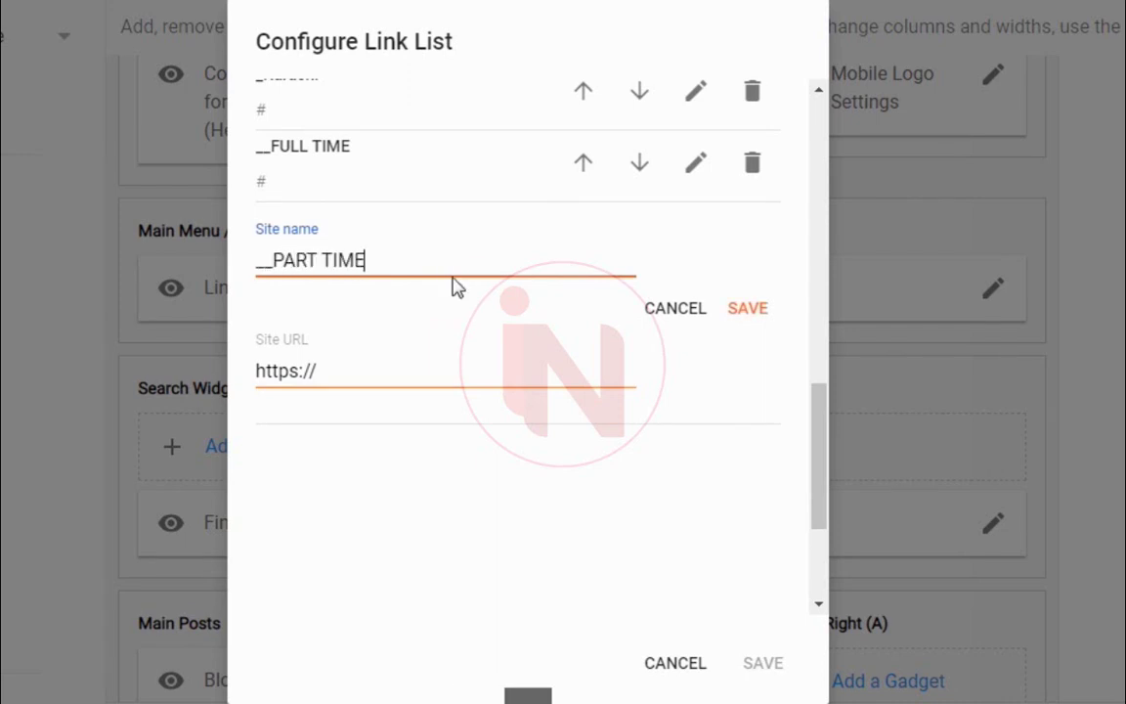
drag(428, 380, 220, 379)
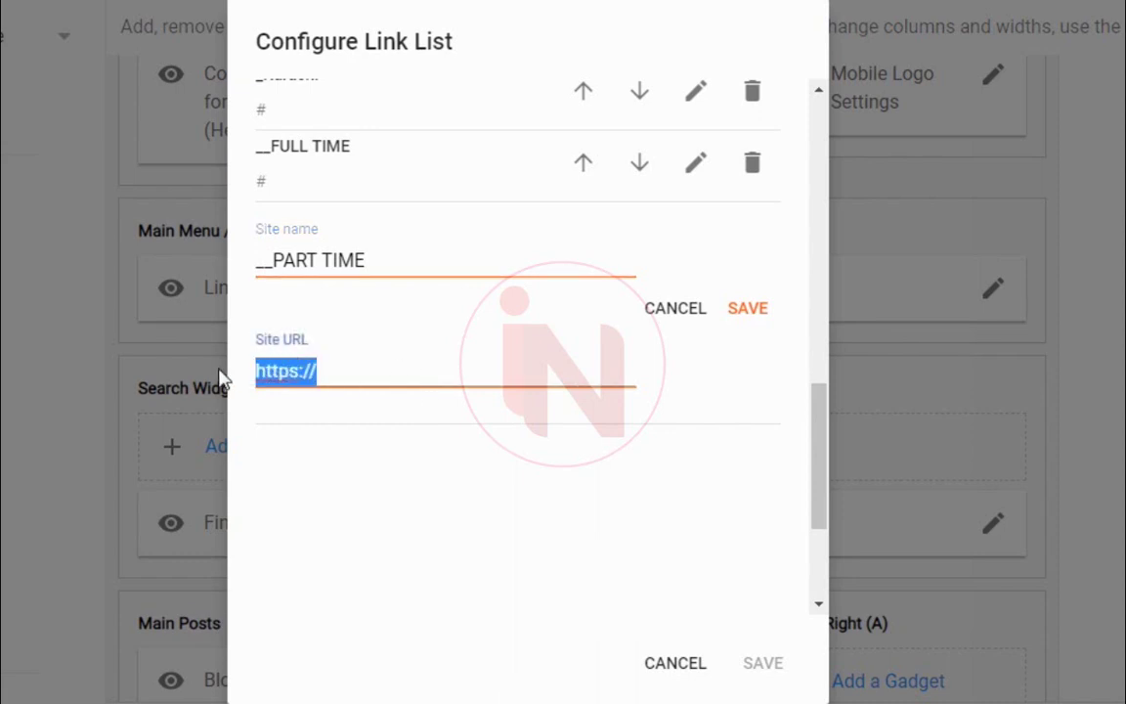
text(#)
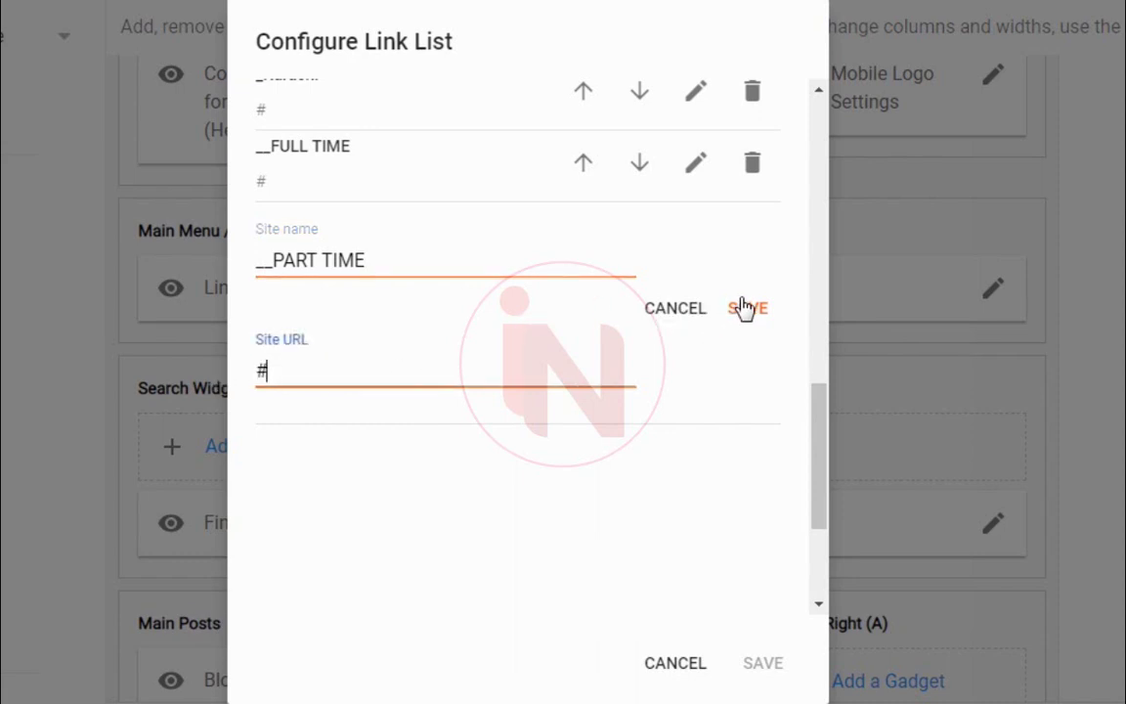
click(746, 308)
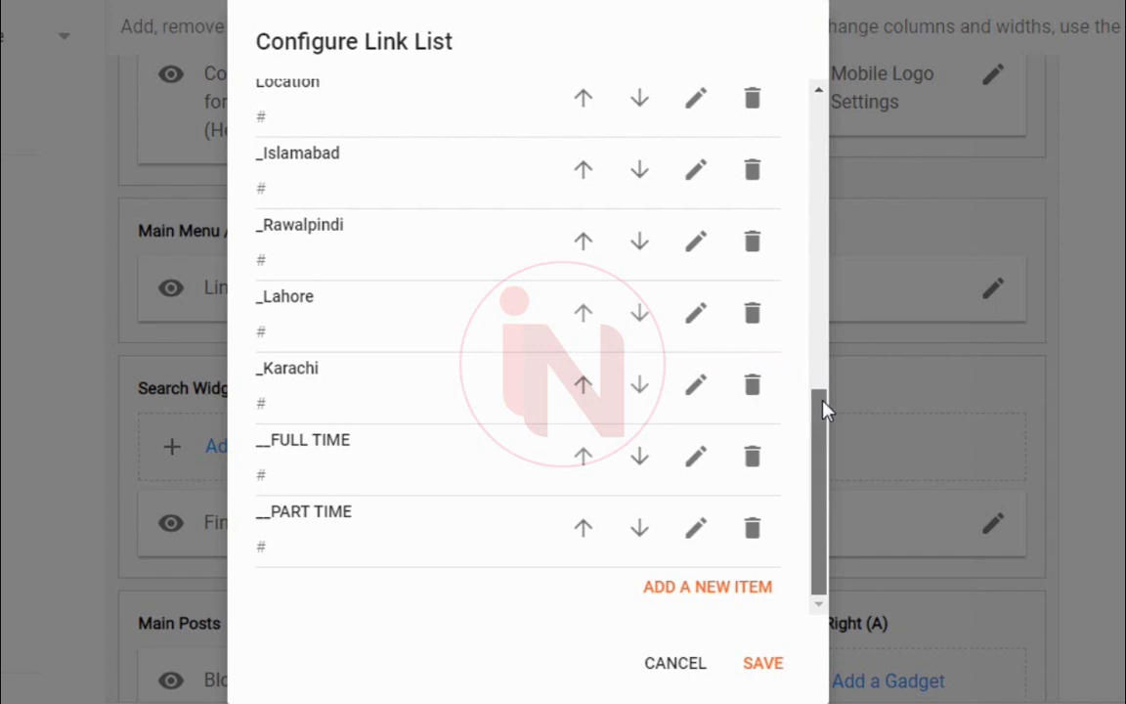
click(759, 666)
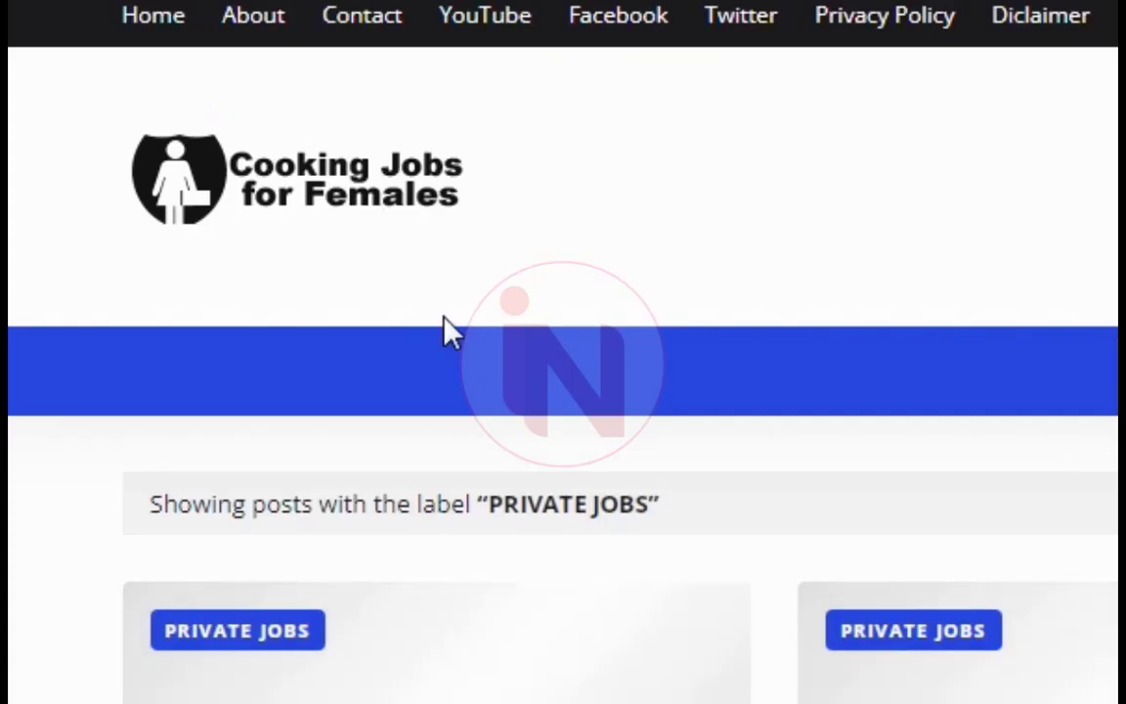
Step: Check the Location dropdown on the blog and open the submenu under Karachi
scroll(443, 329, down, 3)
mouse_move(428, 86)
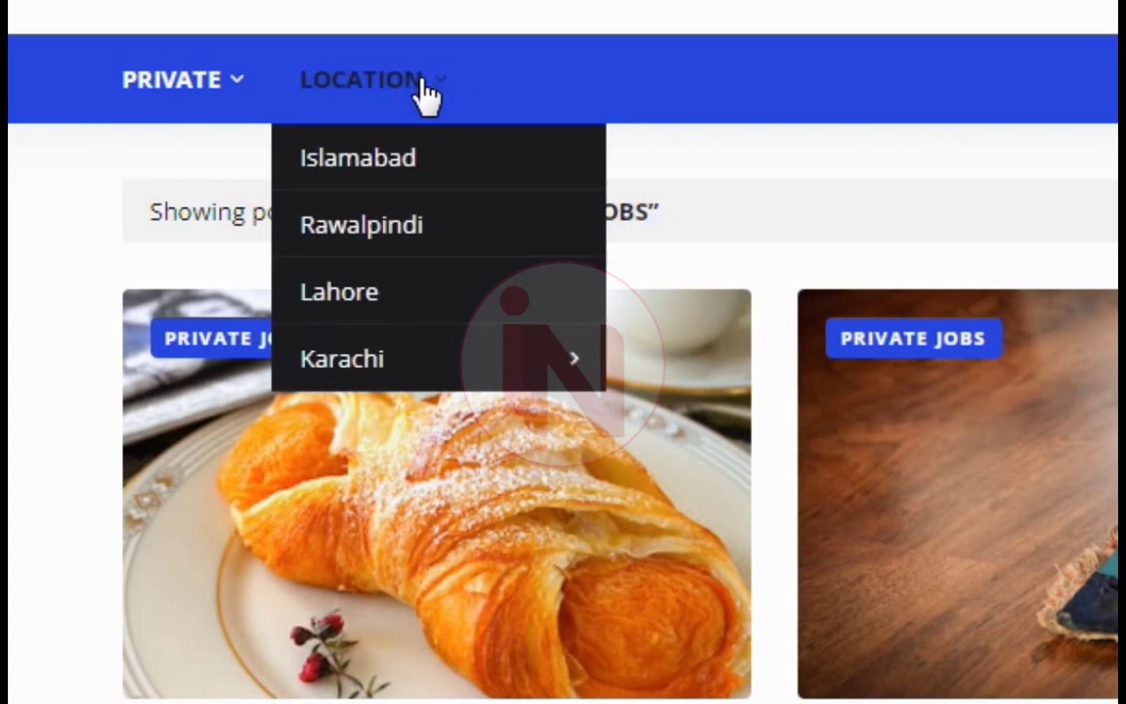
mouse_move(373, 367)
mouse_move(571, 368)
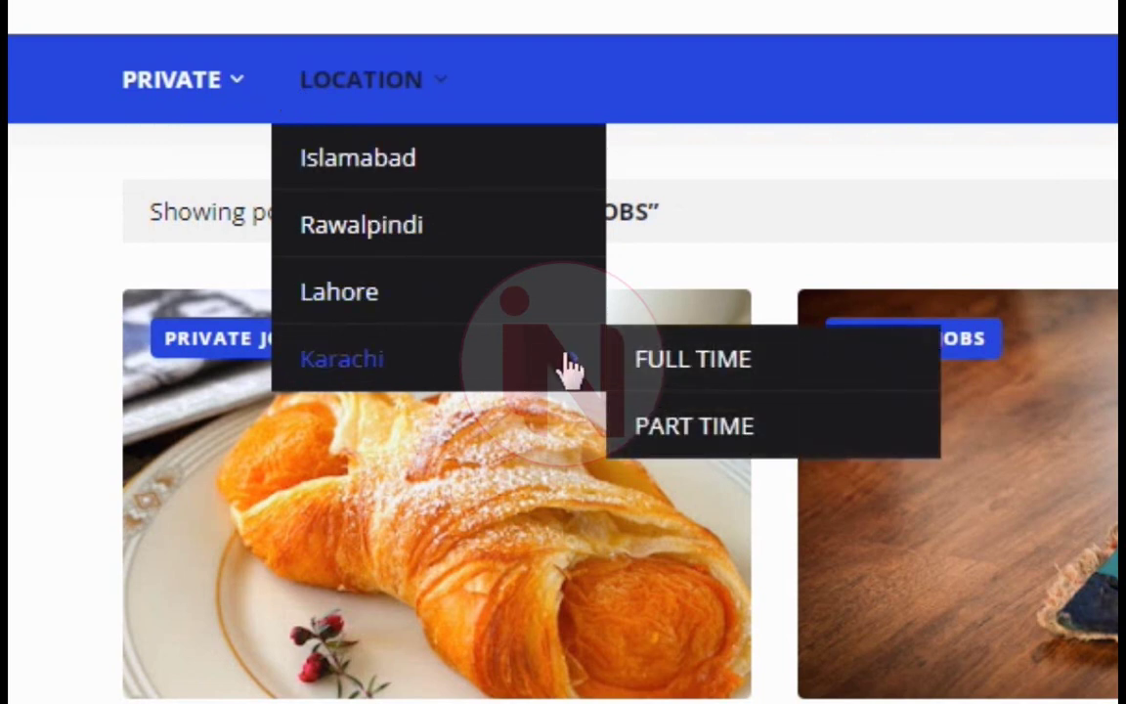